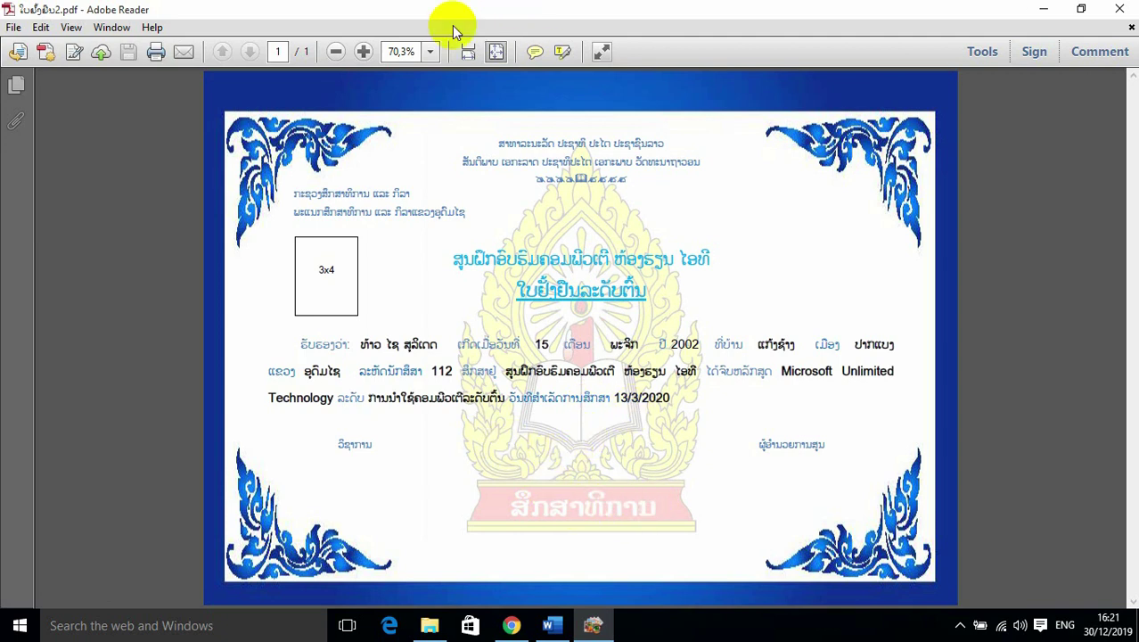
Switch to Word and examine the certificate's heading, photo box, body text and signature lines
click(552, 629)
mouse_move(544, 181)
mouse_down()
mouse_move(579, 182)
mouse_move(649, 326)
mouse_move(651, 428)
mouse_move(639, 446)
mouse_move(780, 474)
mouse_up()
click(488, 183)
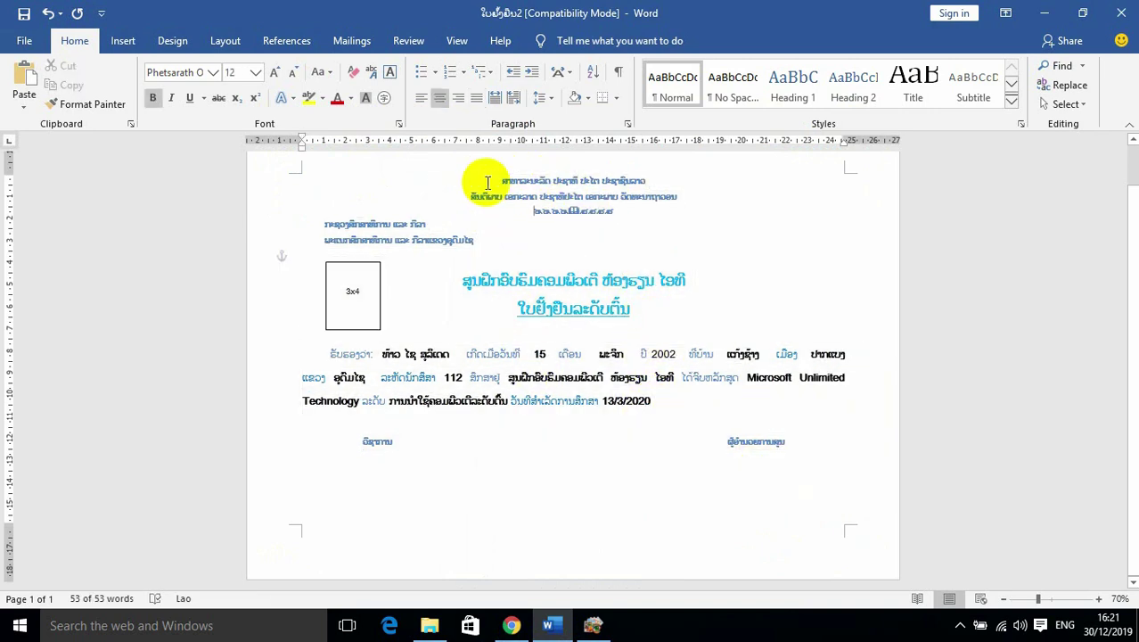
mouse_move(493, 173)
mouse_down()
mouse_move(699, 333)
mouse_move(796, 465)
mouse_up()
click(1100, 599)
click(1100, 599)
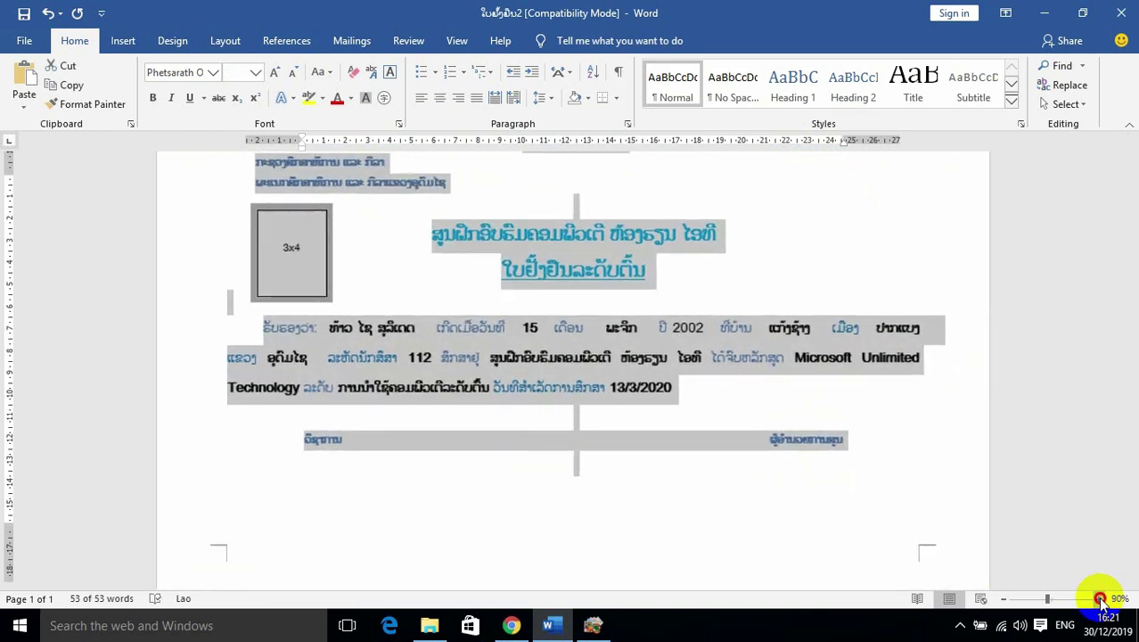
click(1100, 599)
click(1100, 599)
click(1100, 599)
scroll(653, 374, up, 5)
click(758, 375)
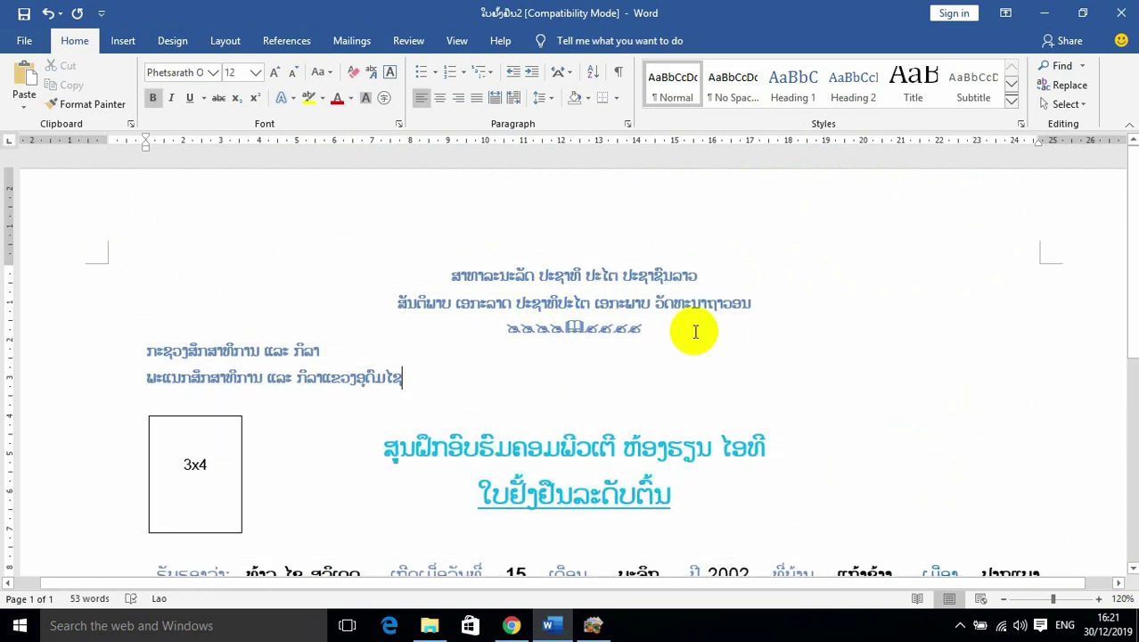
scroll(415, 374, down, 7)
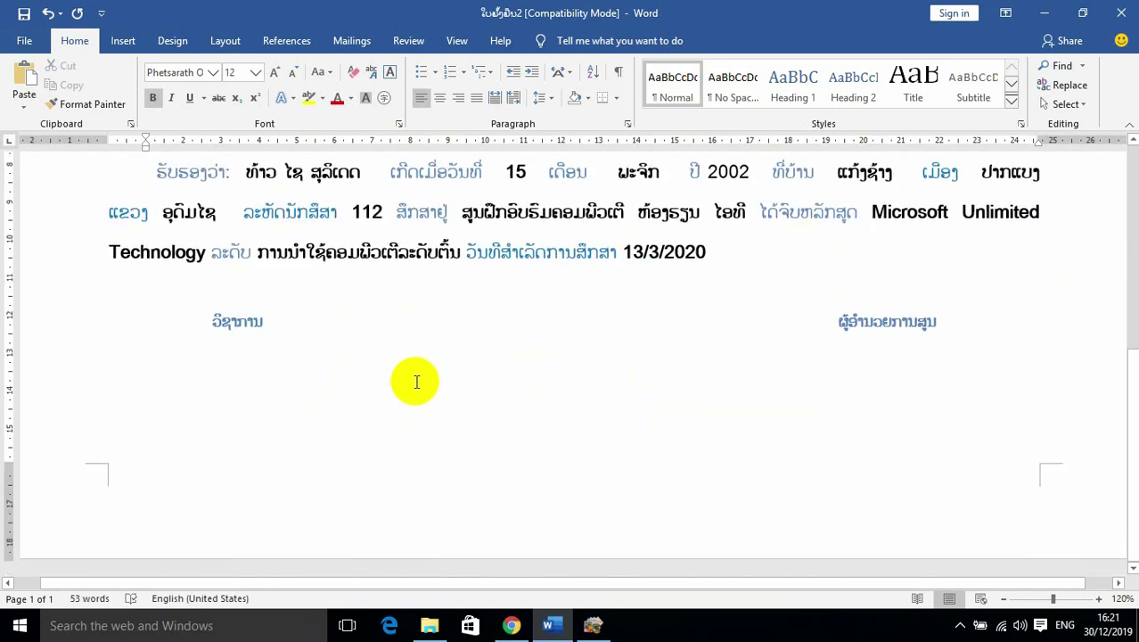
Reduce the document zoom to 60% to view the whole certificate page
click(1003, 599)
click(1004, 598)
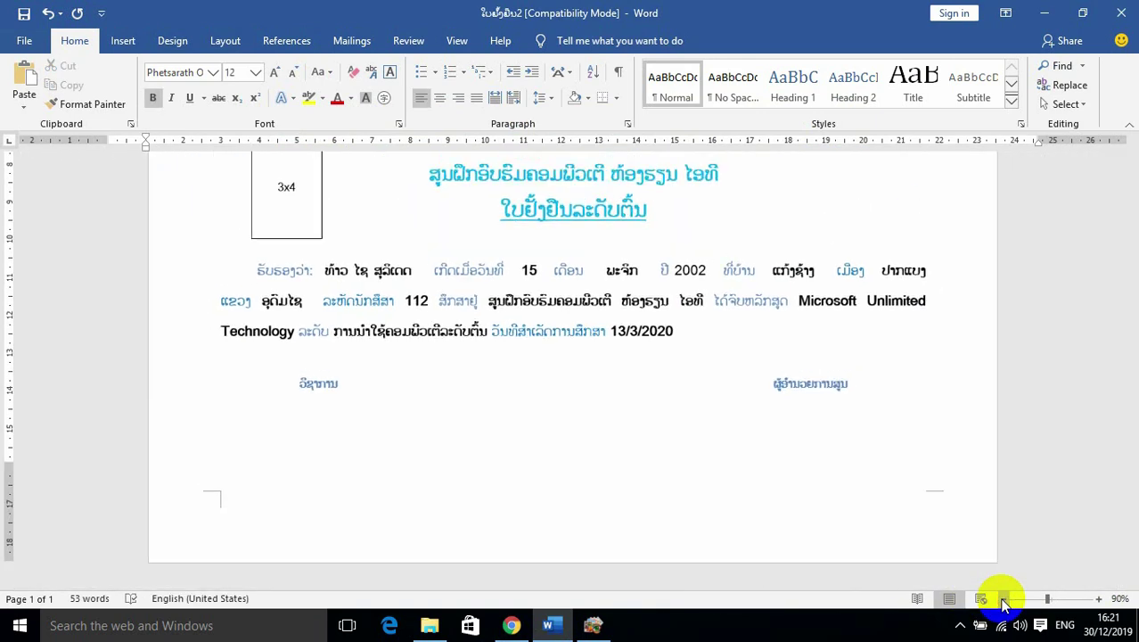
click(1004, 598)
click(1003, 599)
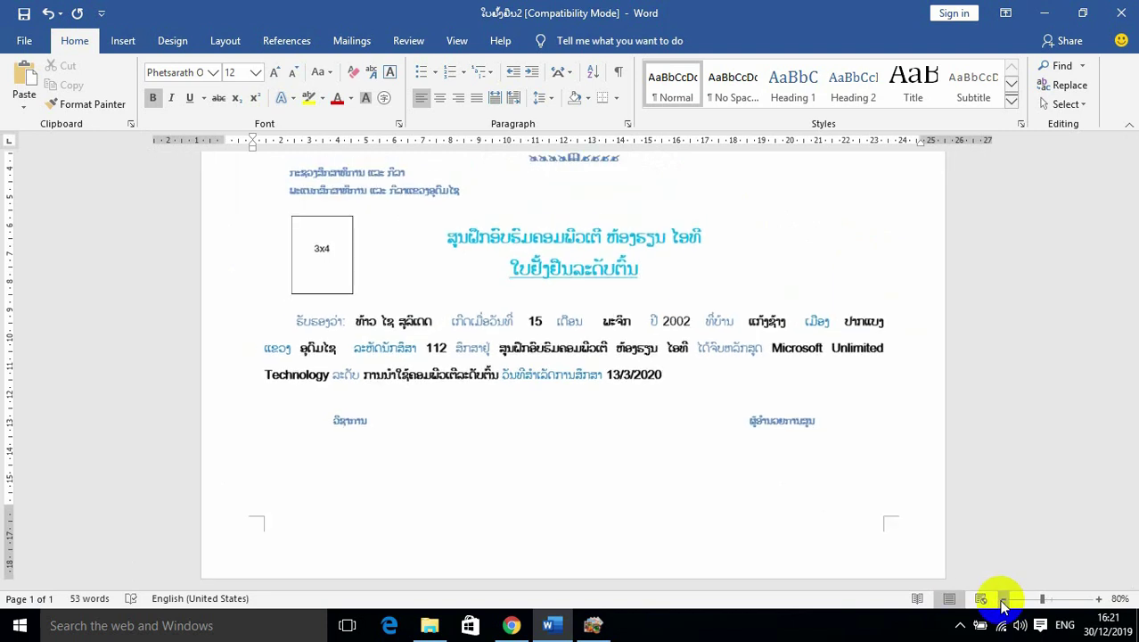
click(1003, 598)
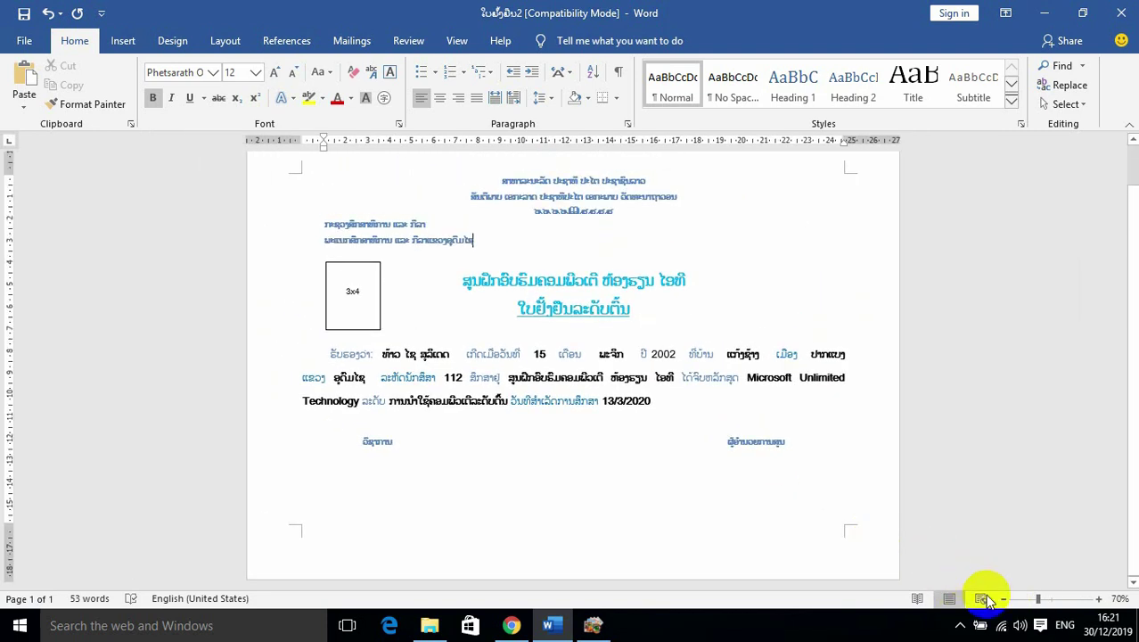
click(1004, 598)
click(509, 270)
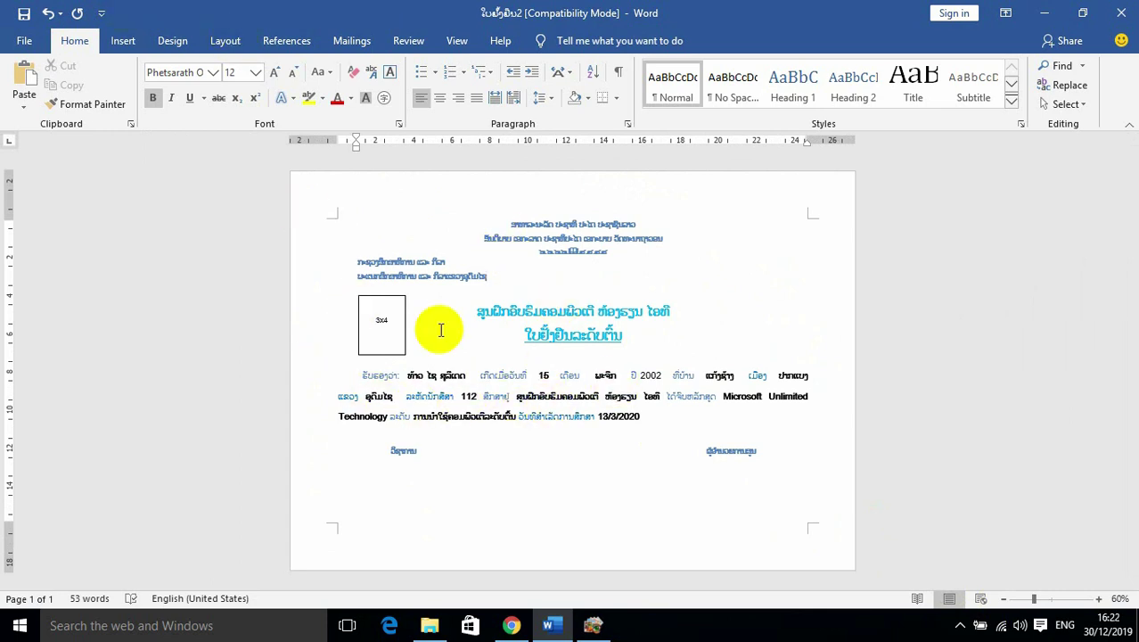
Start inserting a picture from file and open the ลวดลาย folder inside ໃບປະກາດ on the Desktop
click(123, 42)
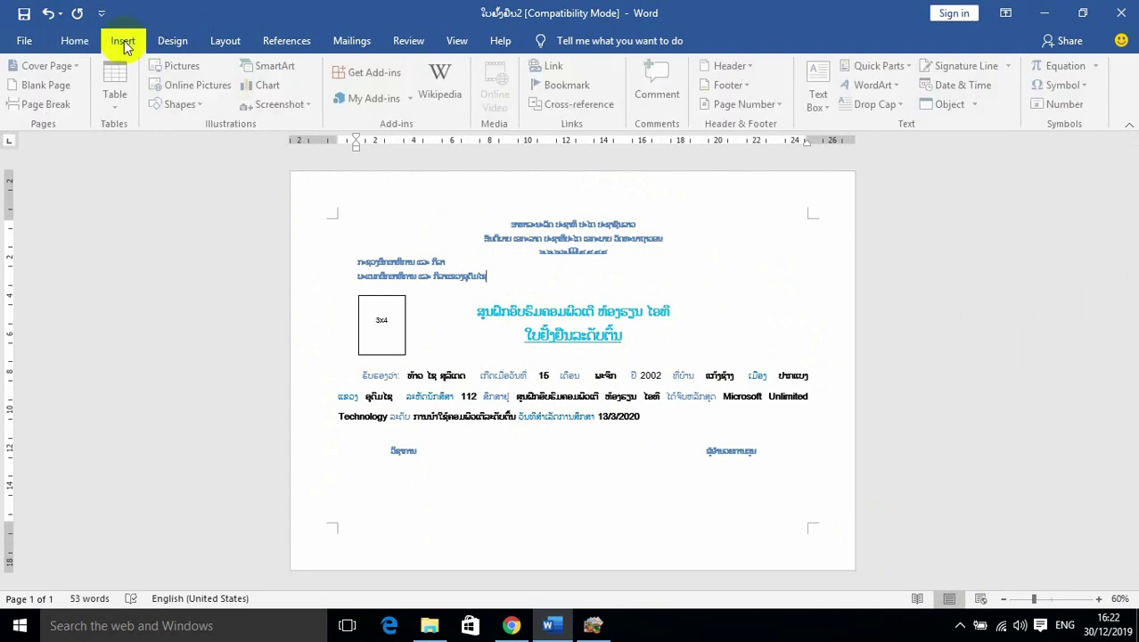
click(176, 67)
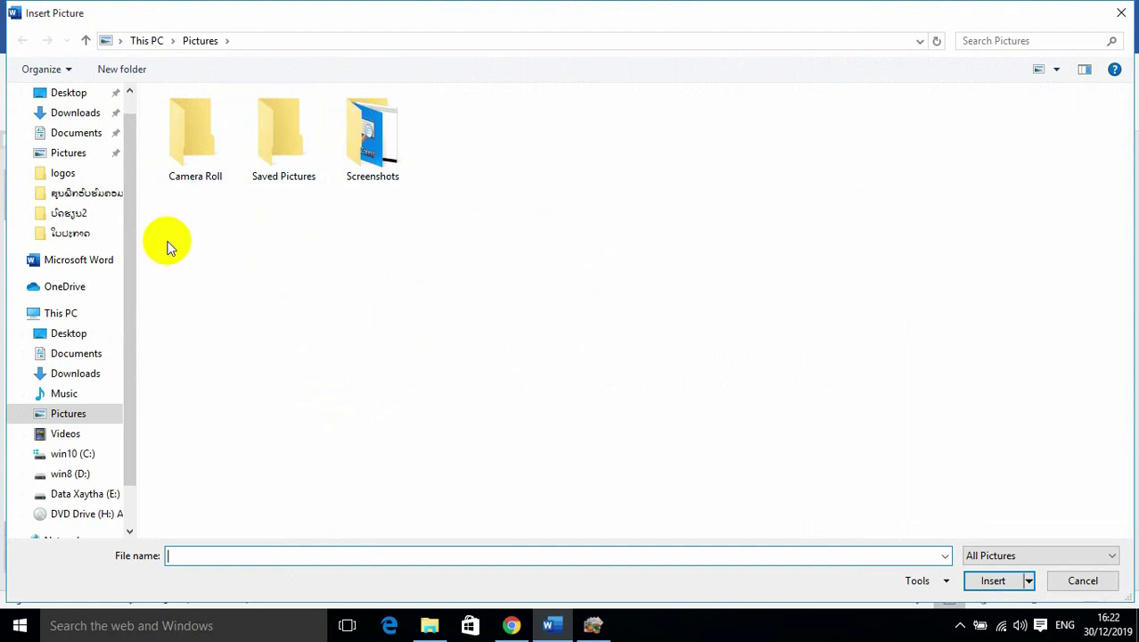
click(71, 95)
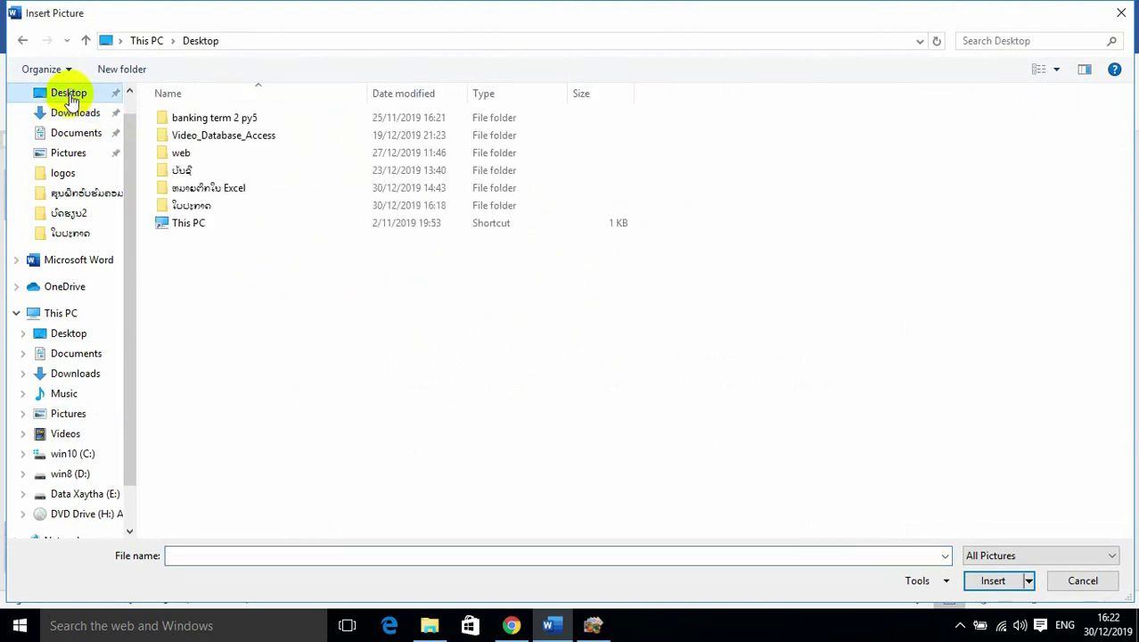
double_click(204, 206)
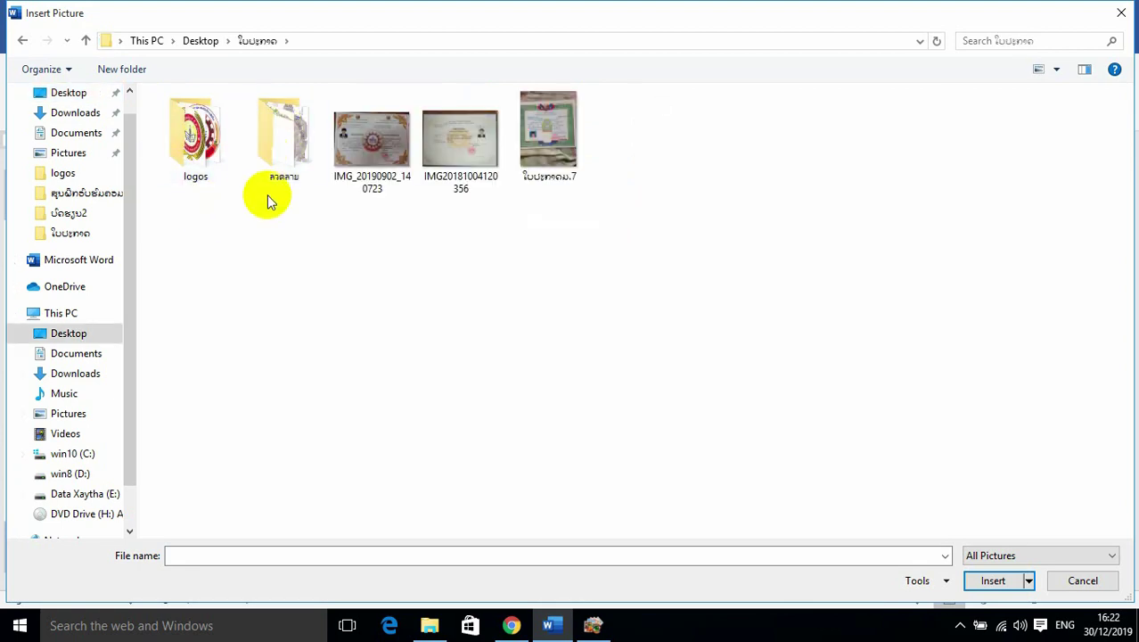
double_click(287, 147)
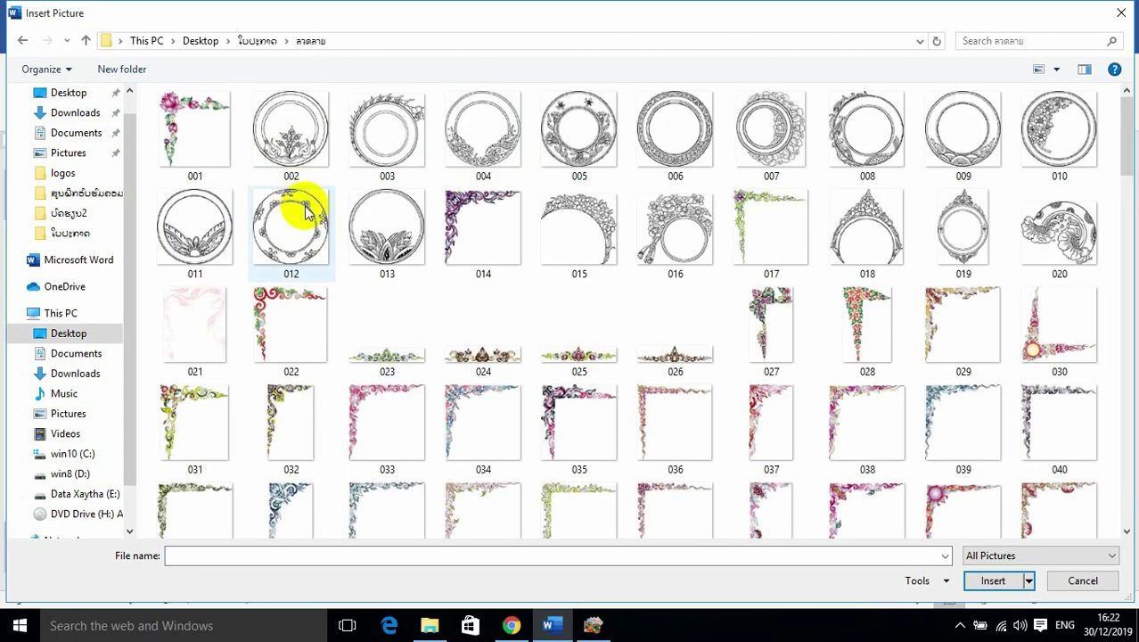
Look through the corner ornaments and border images in the ลวดลาย folder
drag(1131, 150, 1105, 112)
click(210, 129)
scroll(495, 267, up, 1)
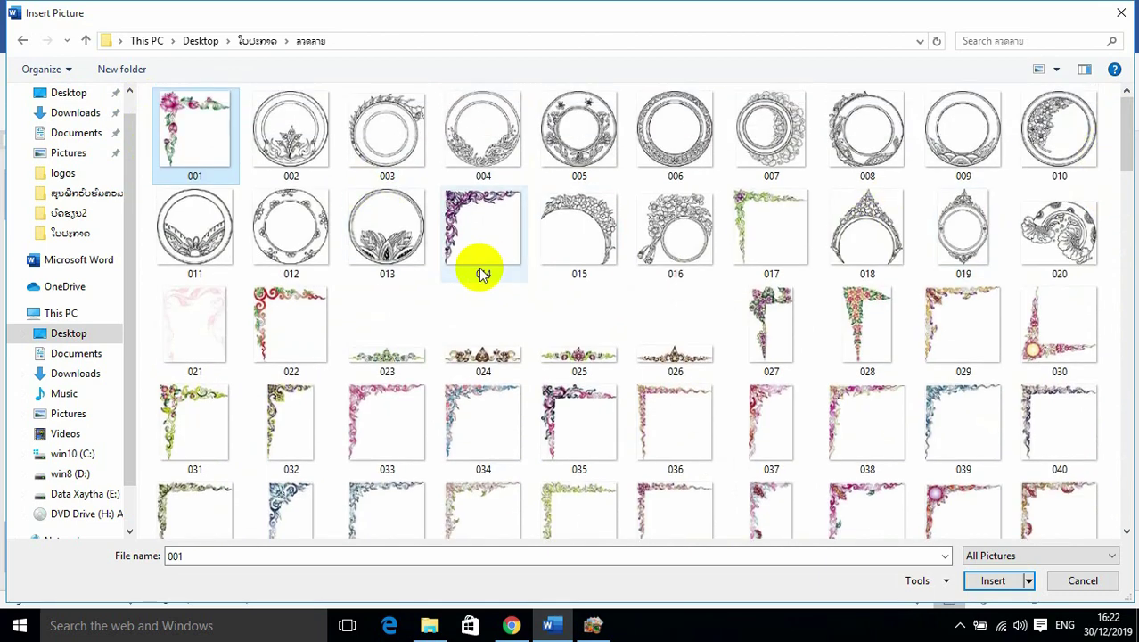
drag(1122, 153, 1132, 370)
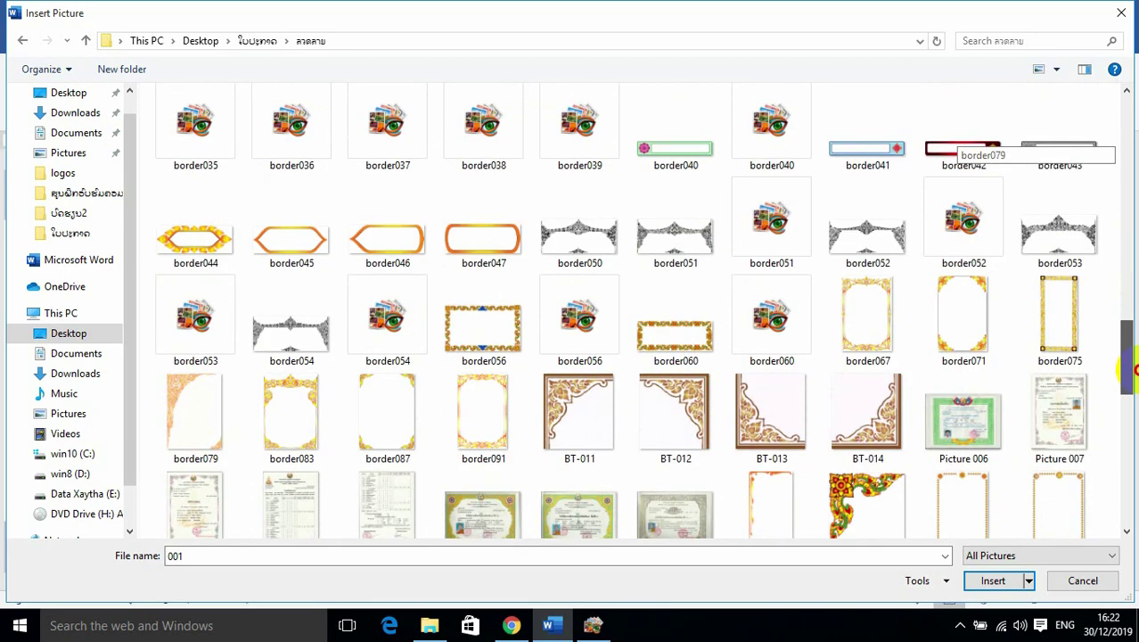
Switch to Chrome, view the MEGA download page for ลวดลาย.rar and select the page's address
click(511, 625)
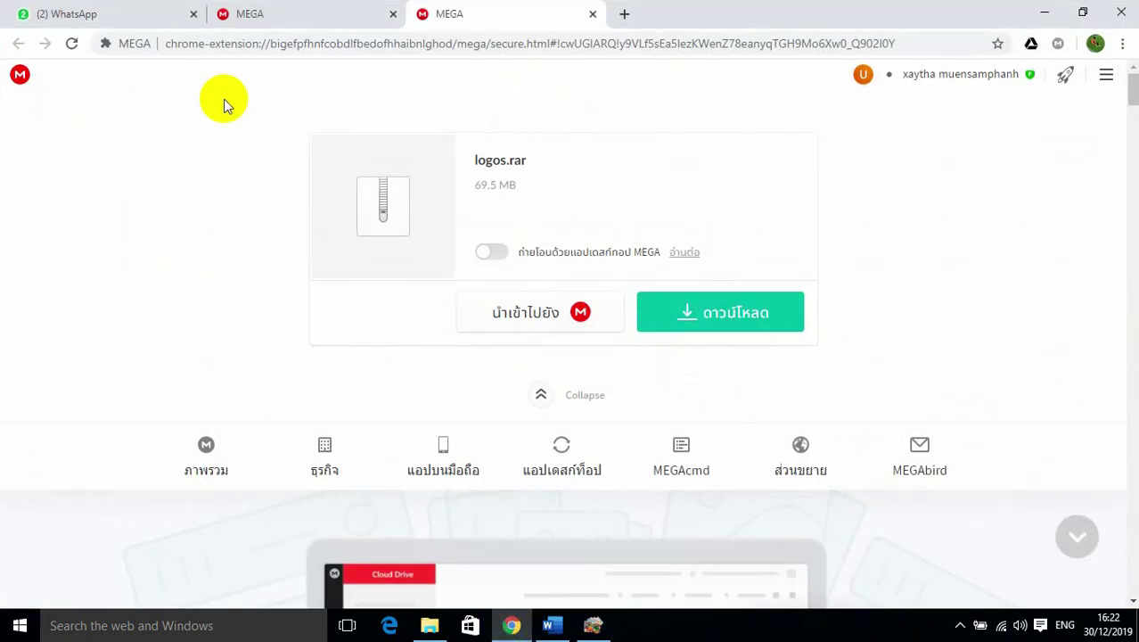
click(305, 14)
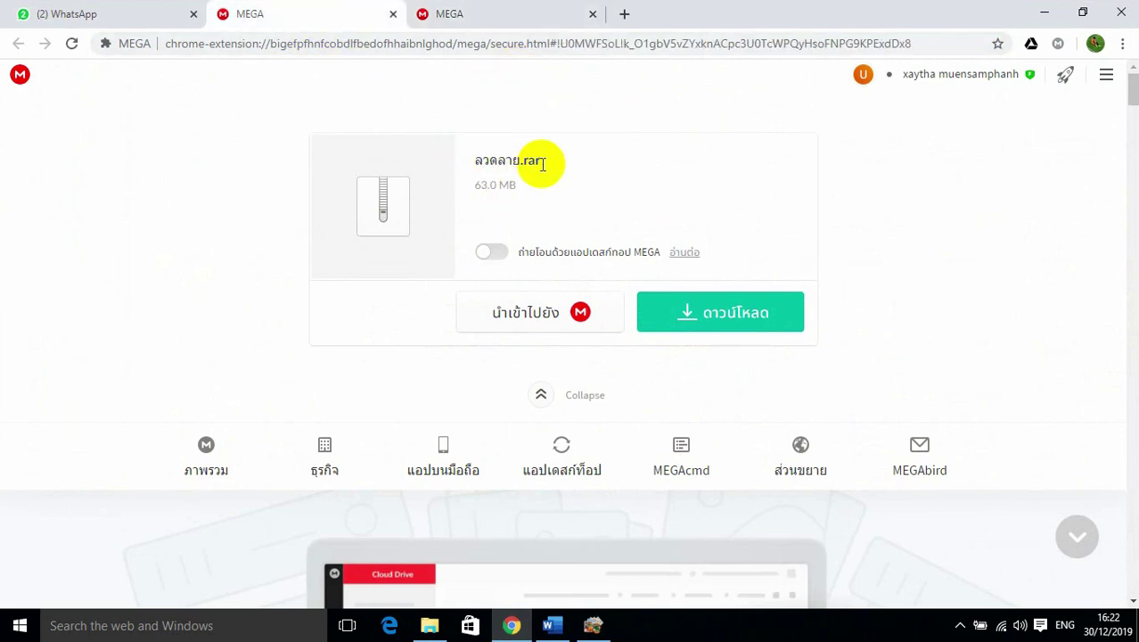
drag(548, 165, 457, 163)
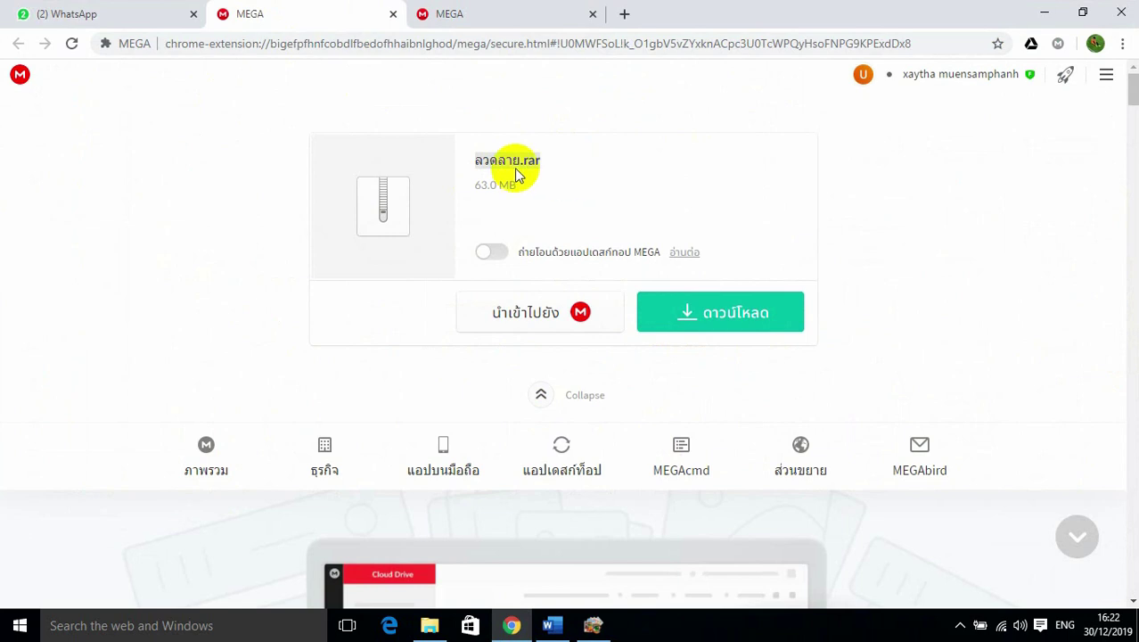
click(266, 43)
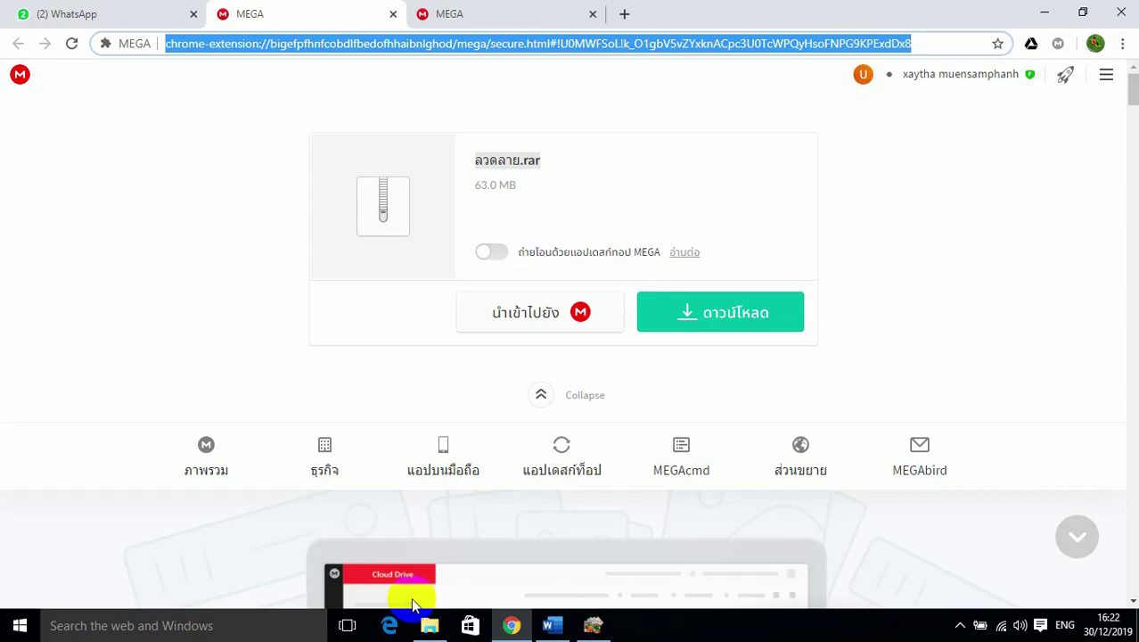
Open the ໃບປະກາດ folder from the desktop in a maximized window and check the ลวดลาย and logos archives and the extracted ลวดลาย folder
key(super+d)
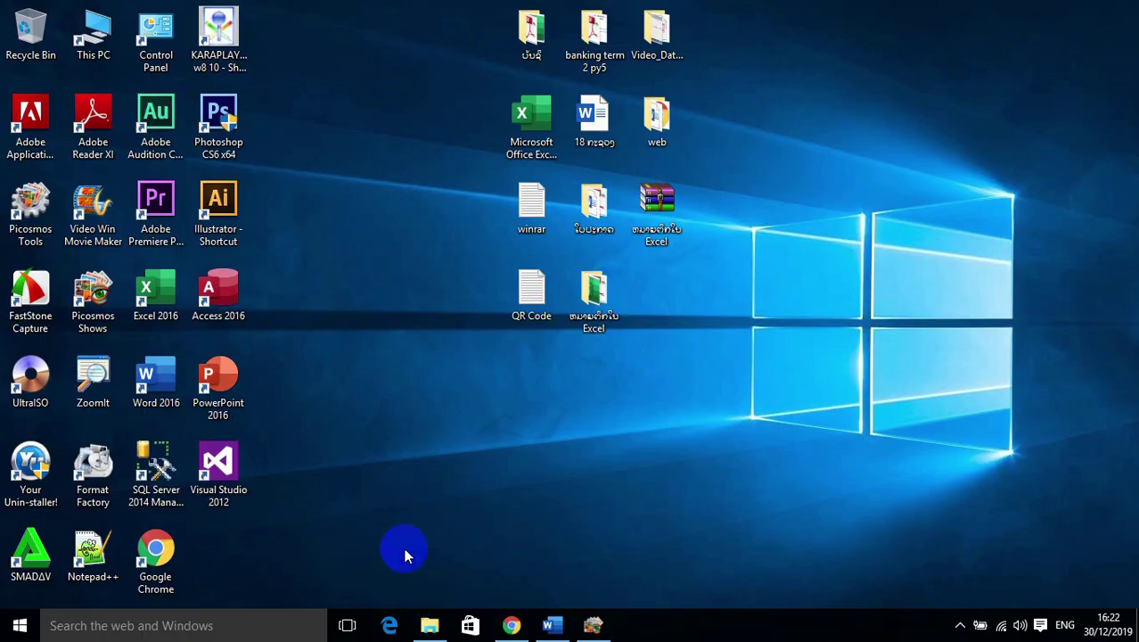
double_click(593, 204)
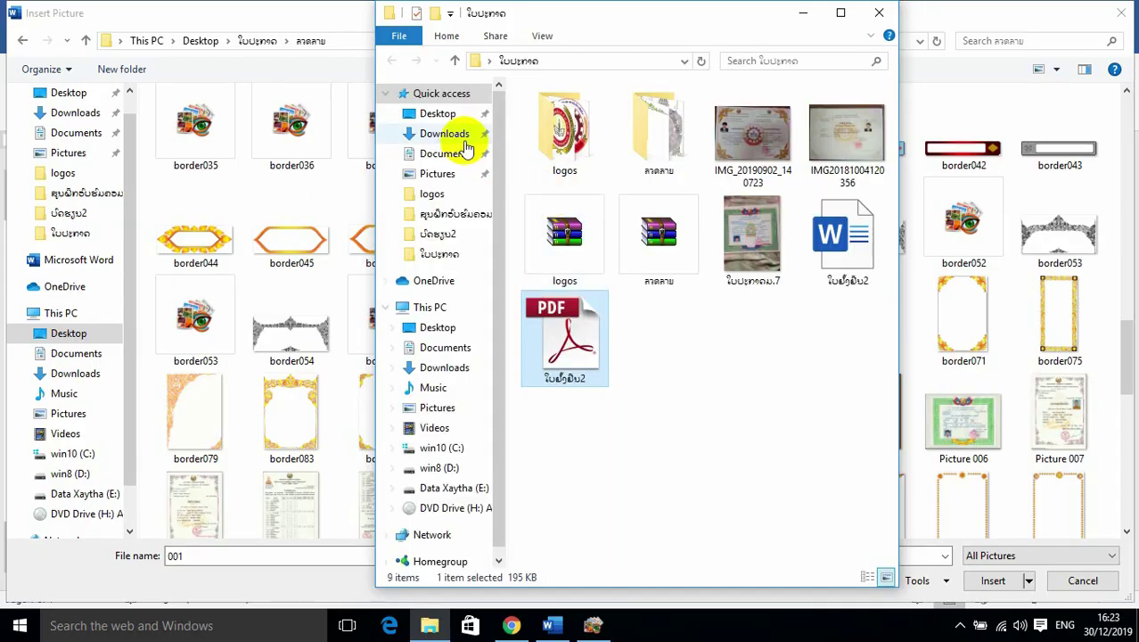
click(838, 12)
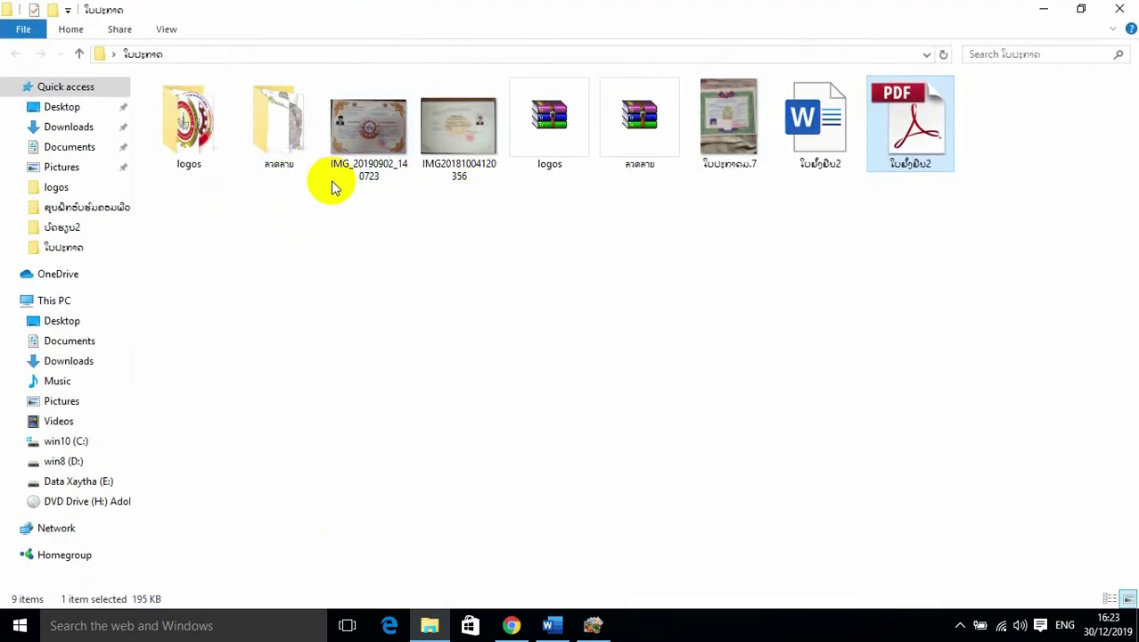
click(629, 149)
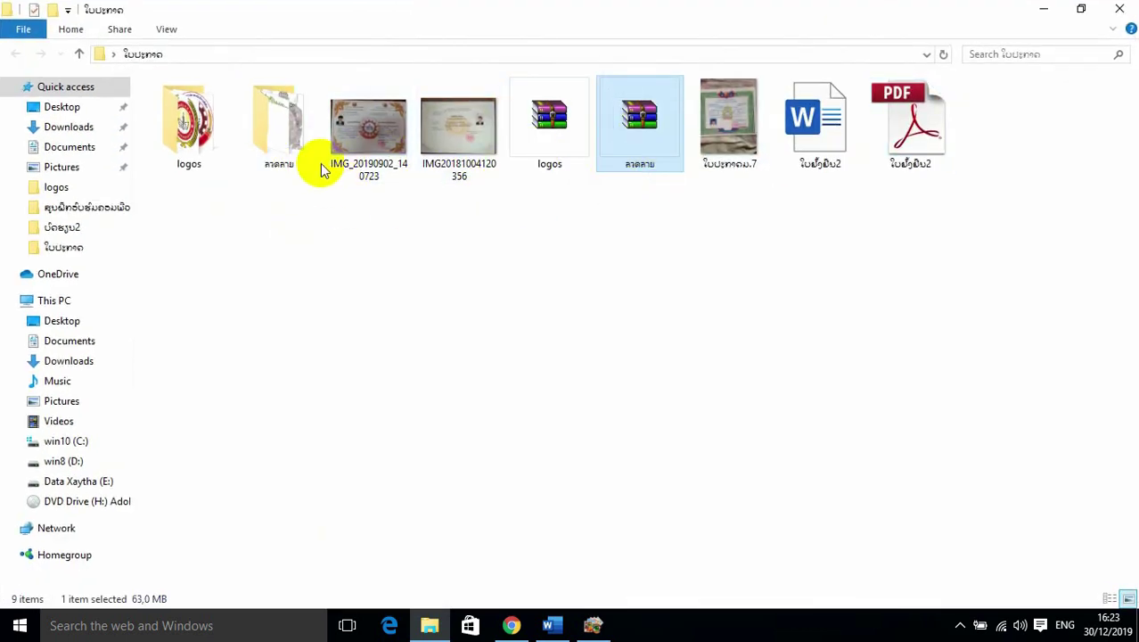
click(282, 168)
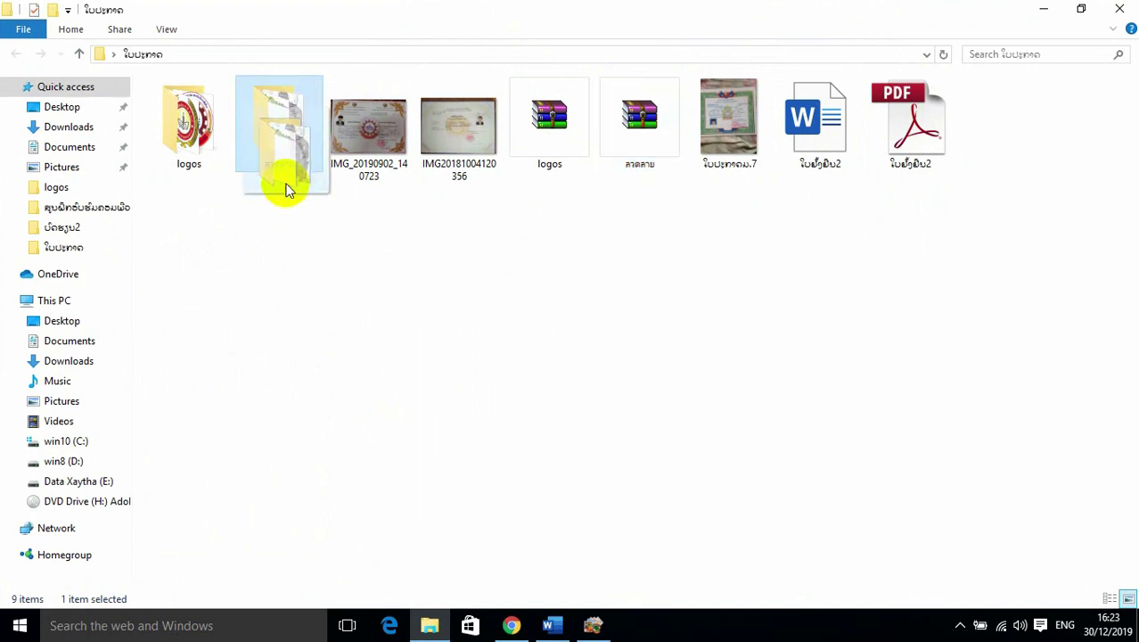
click(545, 133)
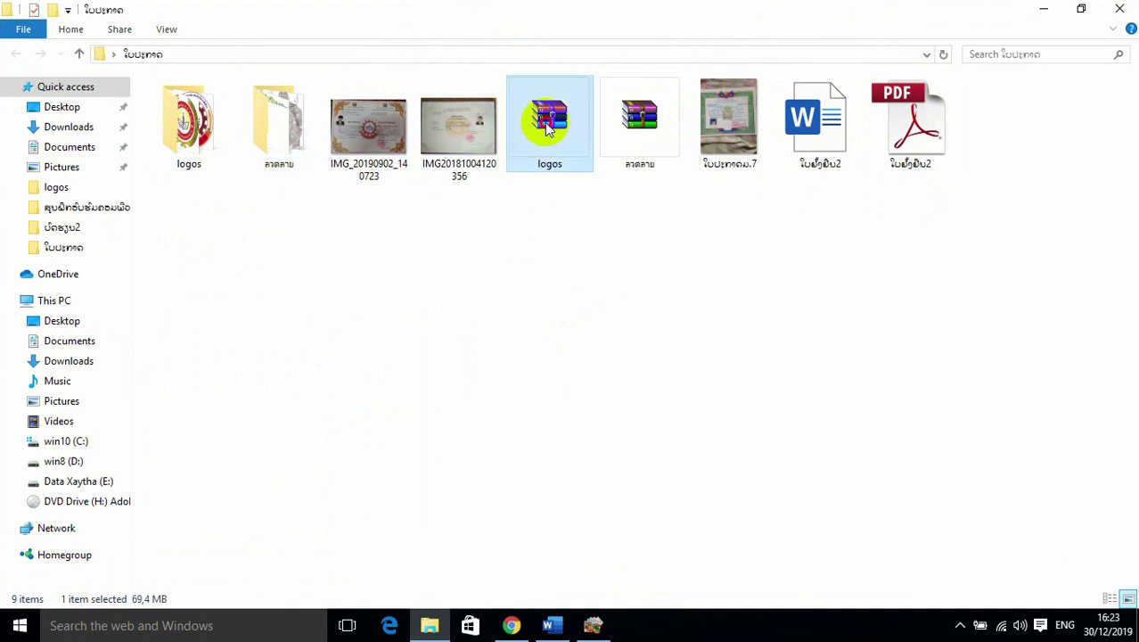
mouse_move(545, 141)
mouse_down()
mouse_move(542, 207)
mouse_move(567, 132)
mouse_move(557, 223)
mouse_move(554, 152)
mouse_up()
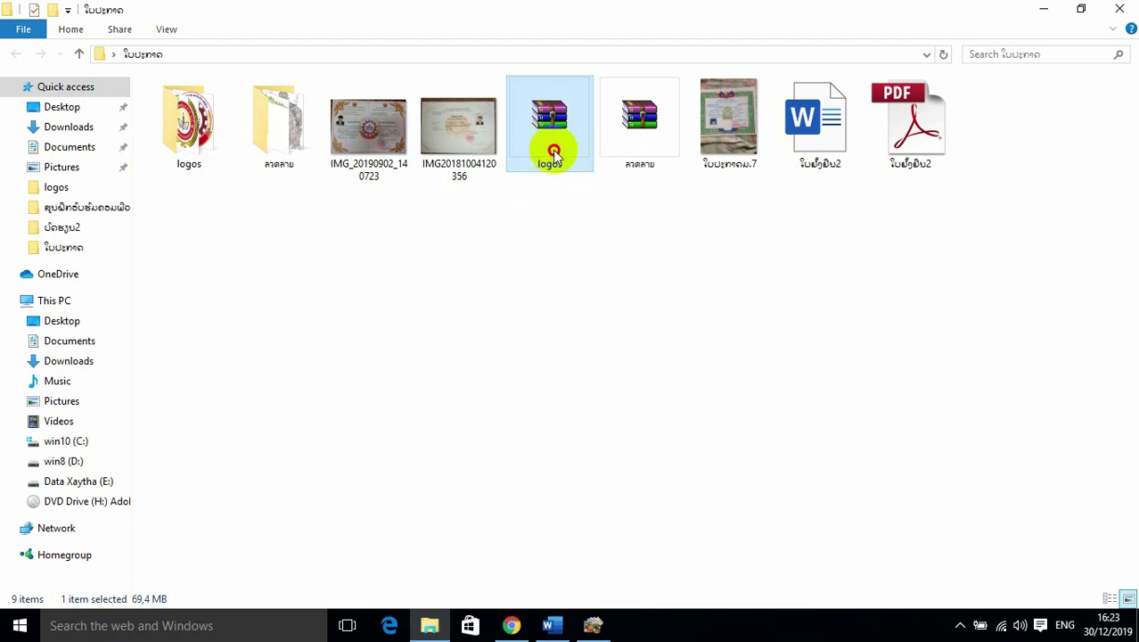
Browse the images in the extracted logos folder and return to the ໃບປະກາດ folder
click(189, 156)
double_click(196, 143)
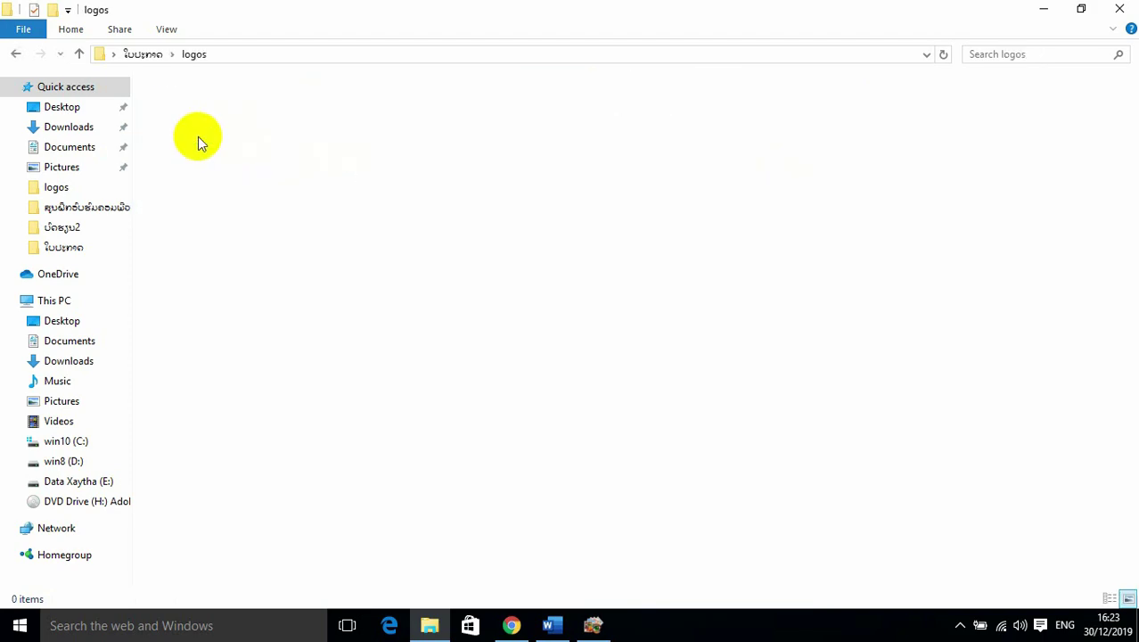
scroll(597, 255, down, 20)
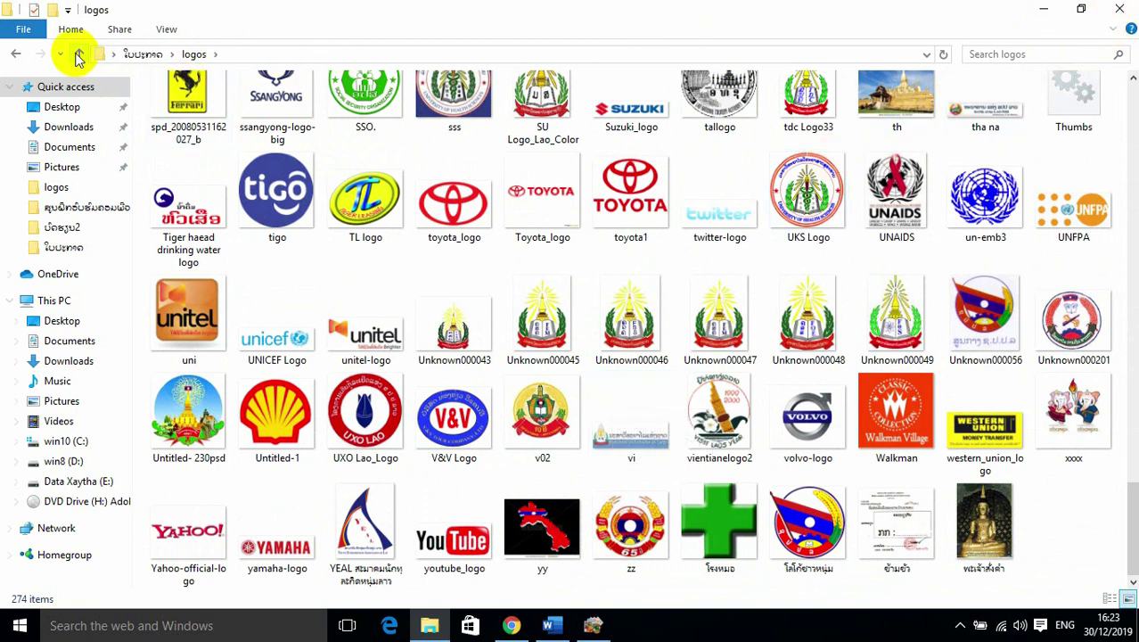
click(78, 56)
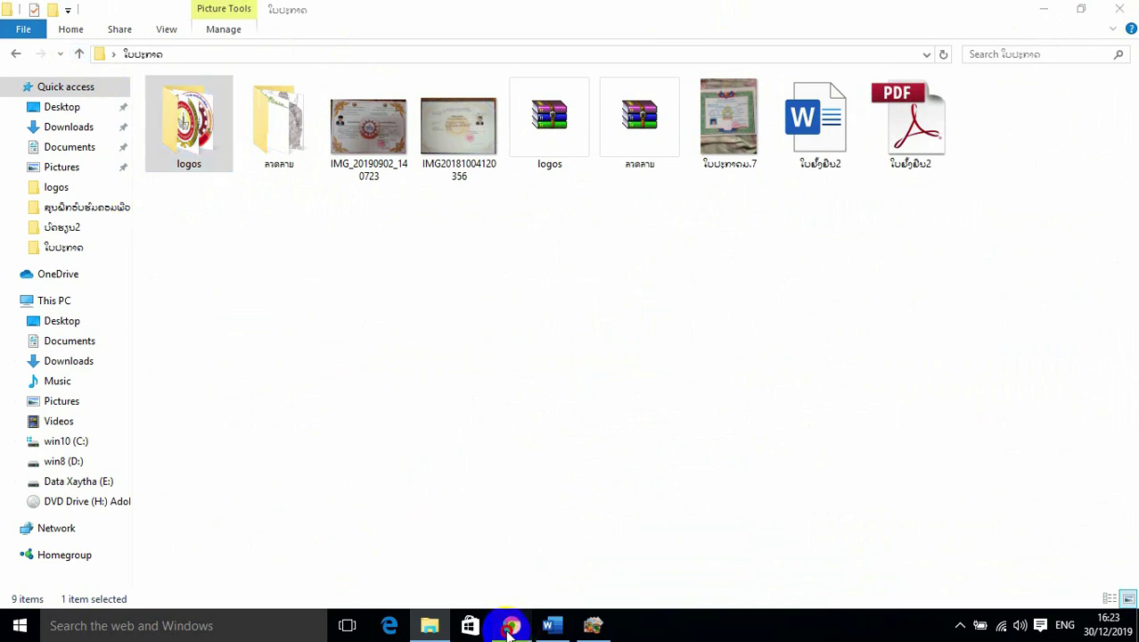
Switch to Chrome, select the address of the MEGA page for logos.rar and review both download pages
click(510, 627)
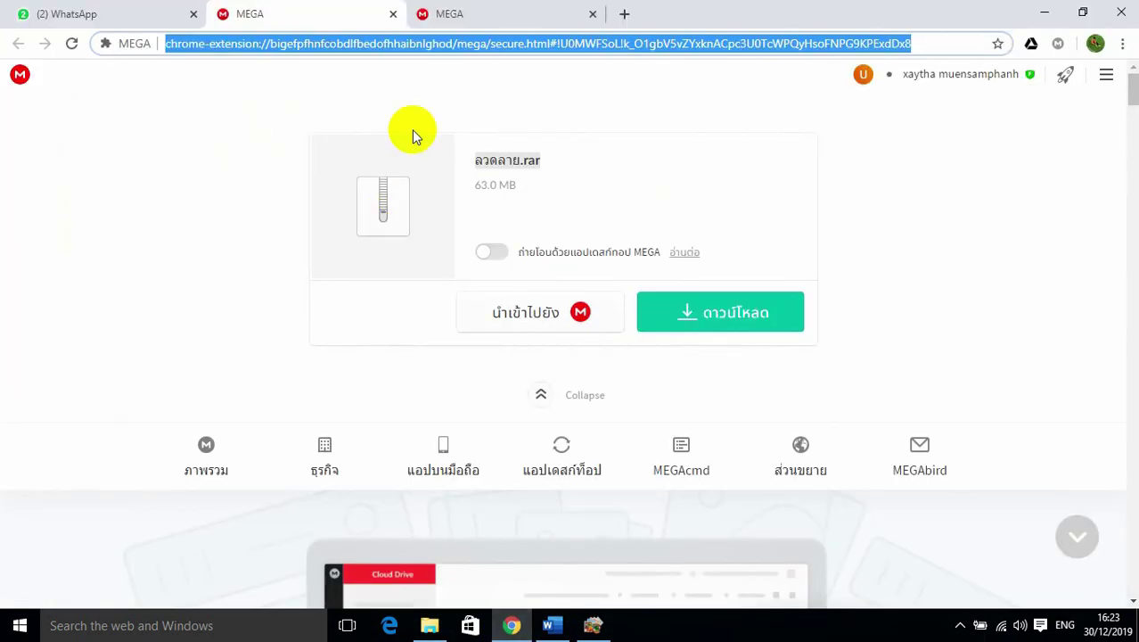
click(461, 20)
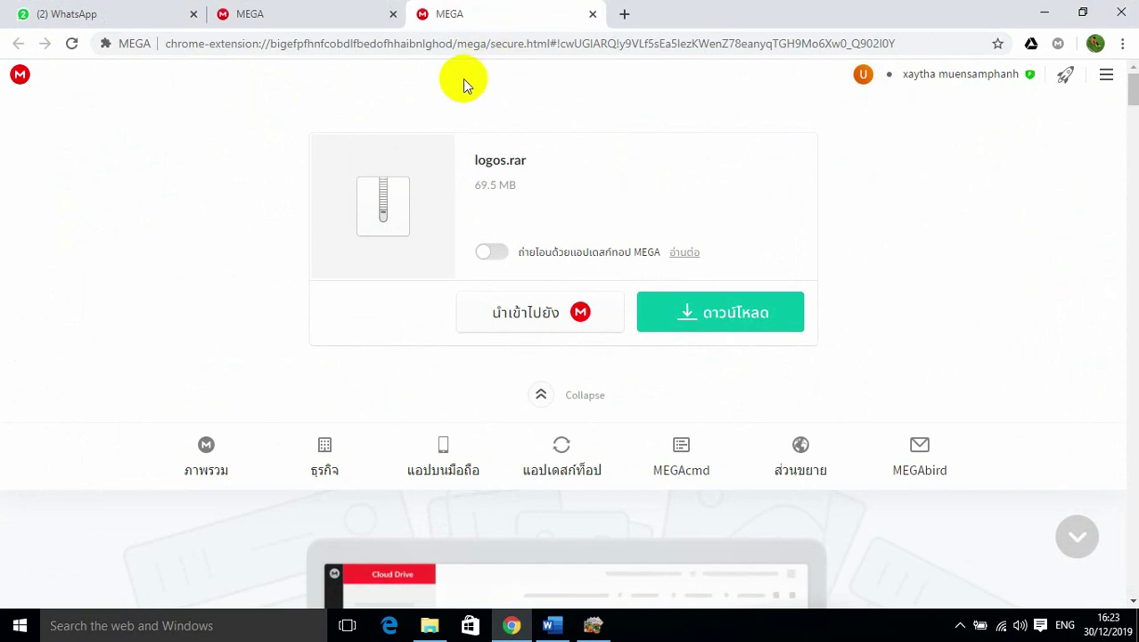
click(559, 51)
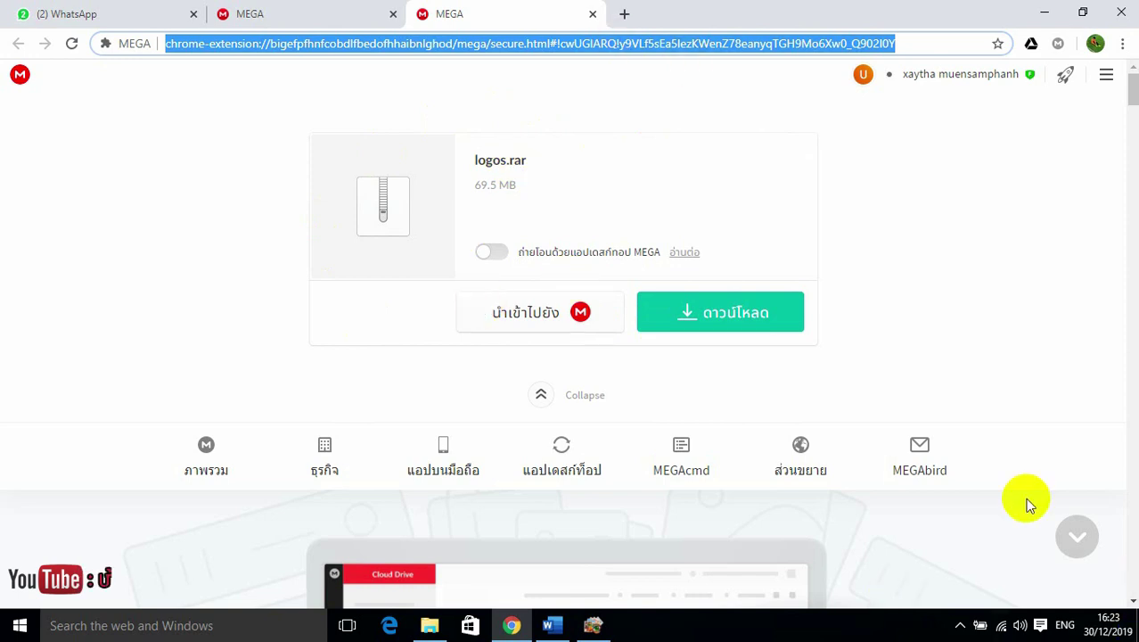
click(319, 18)
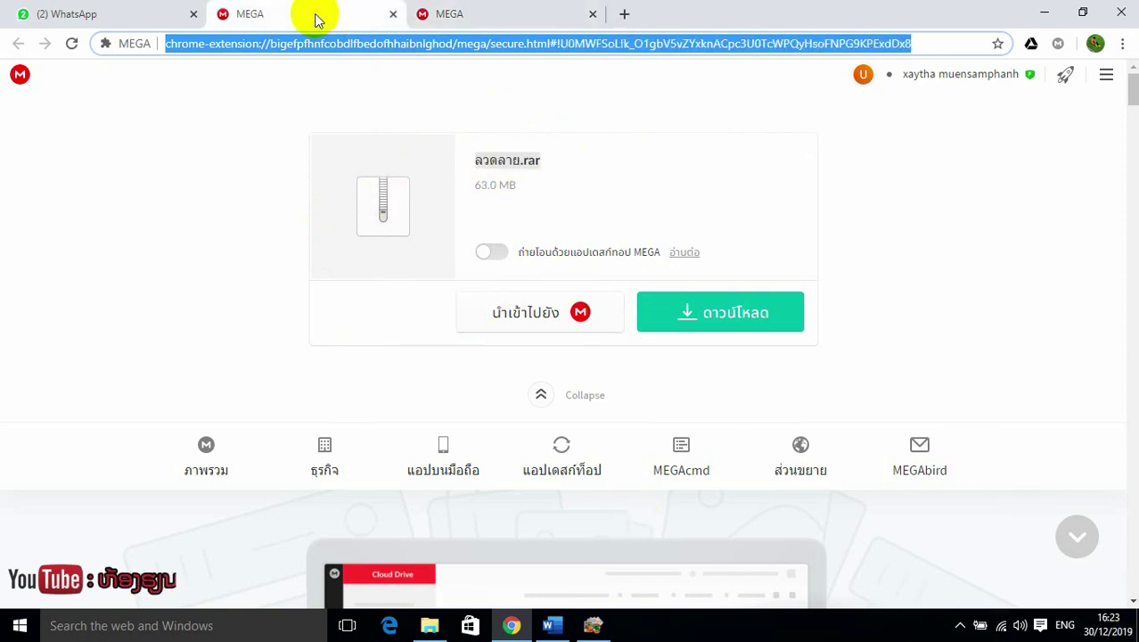
click(489, 14)
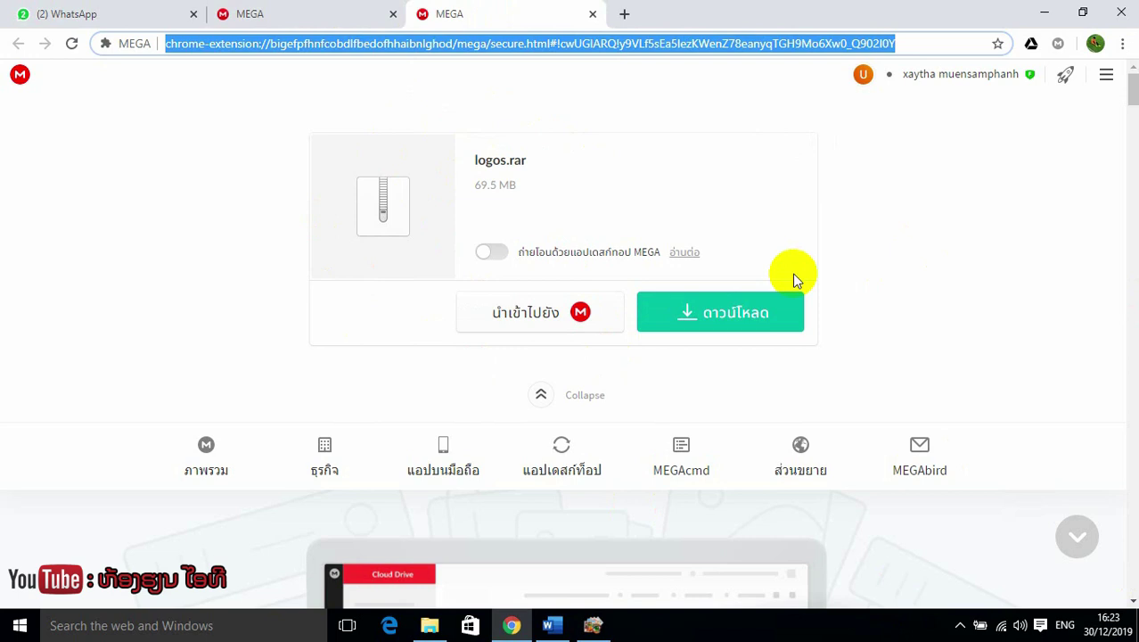
Switch to Word and dismiss the picture selection dialog without inserting anything
mouse_move(558, 628)
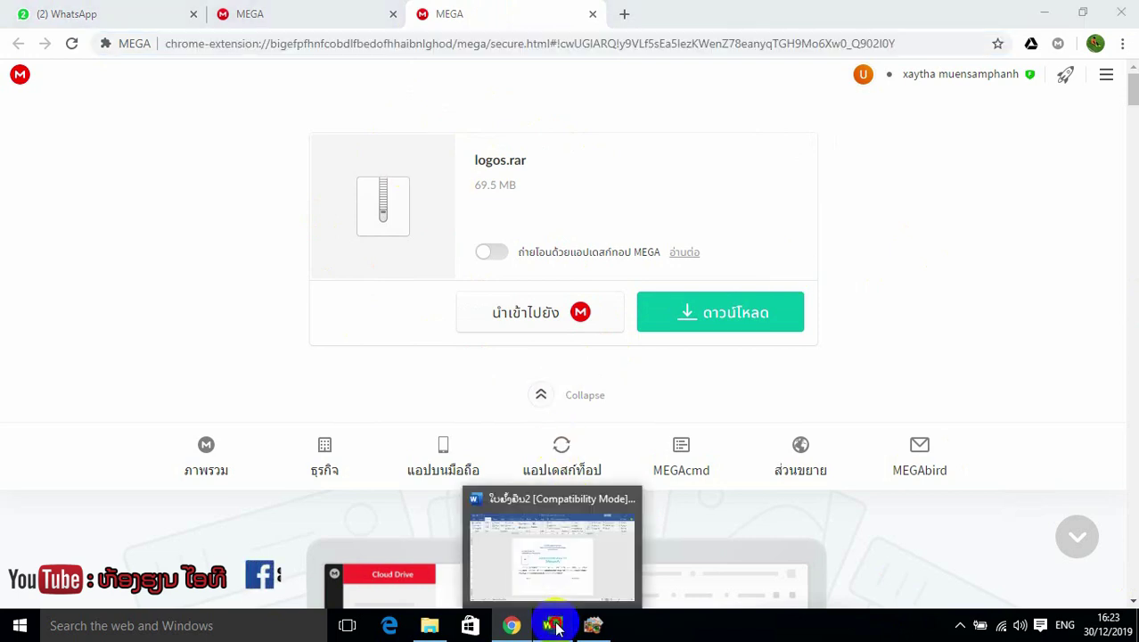
click(562, 592)
scroll(603, 277, up, 10)
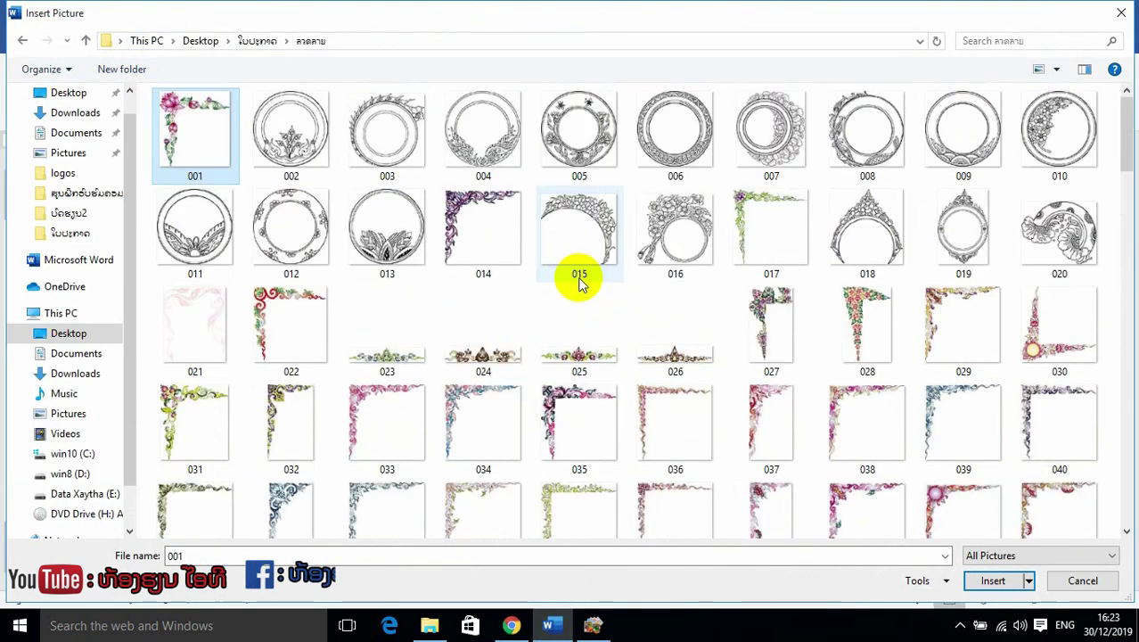
click(1121, 17)
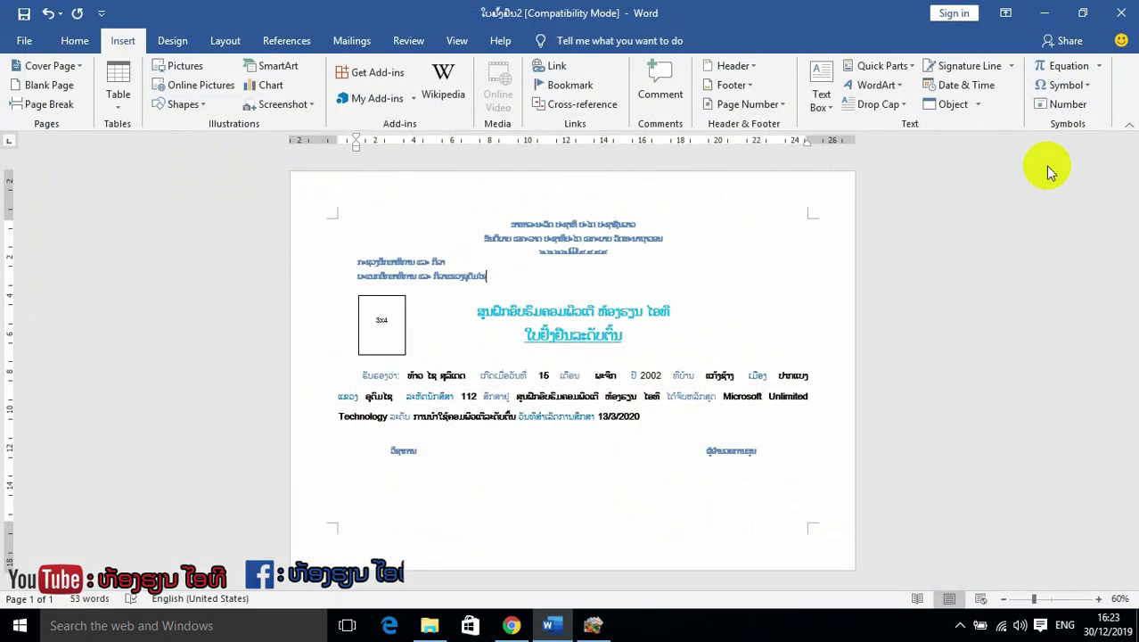
click(178, 67)
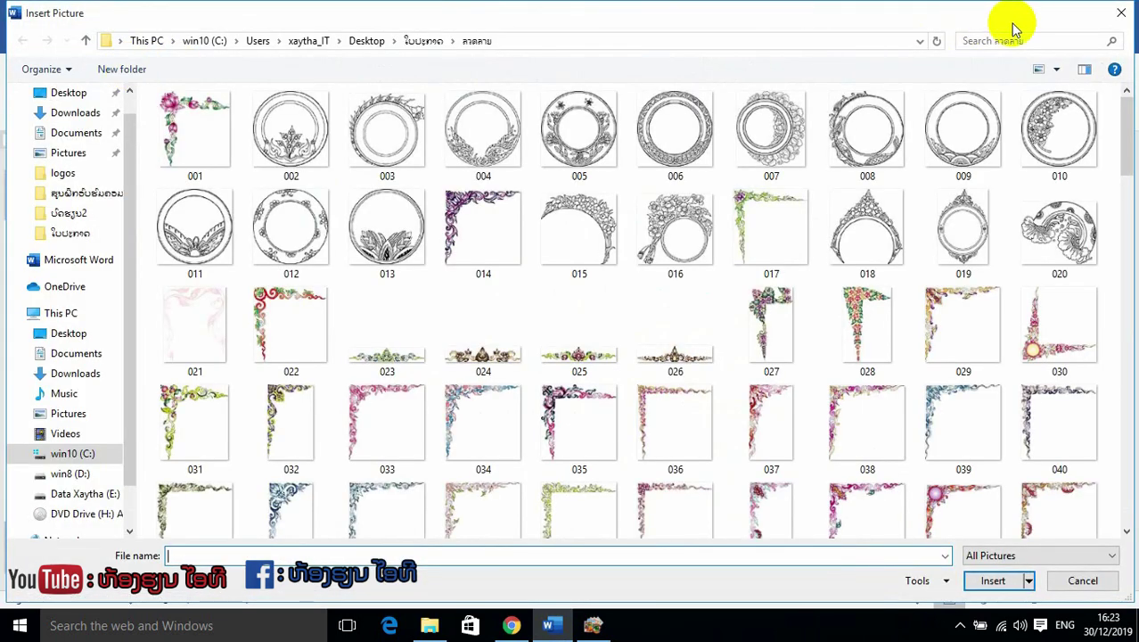
click(1121, 12)
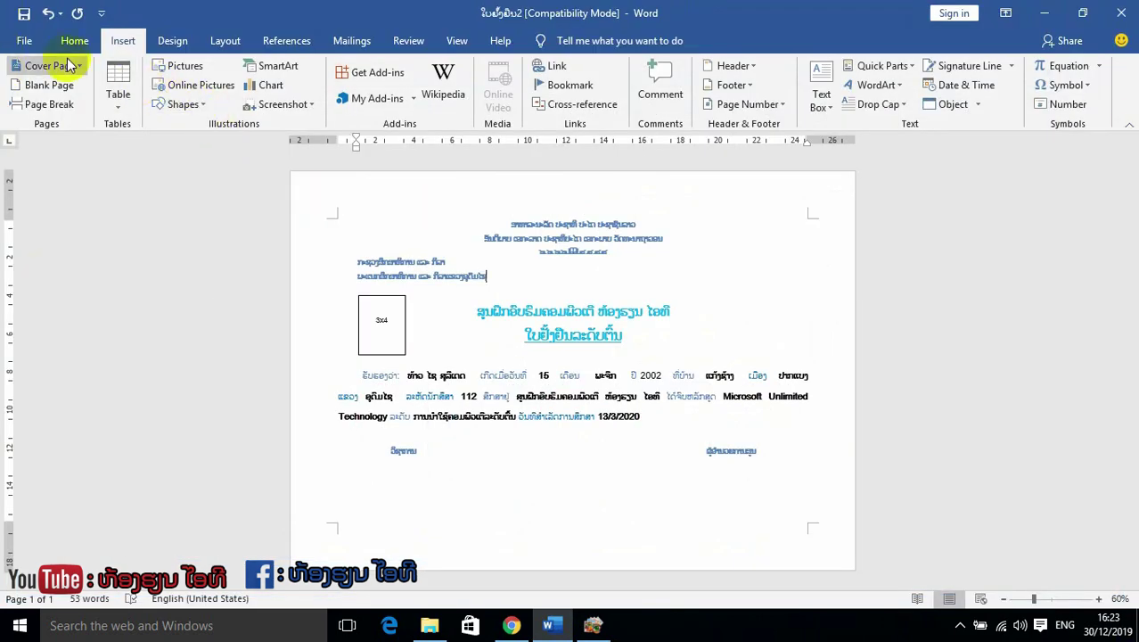
Browse the pictures in the ลวดลาย folder for insertion and check the frame design on the sample certificate in Adobe Reader
click(185, 76)
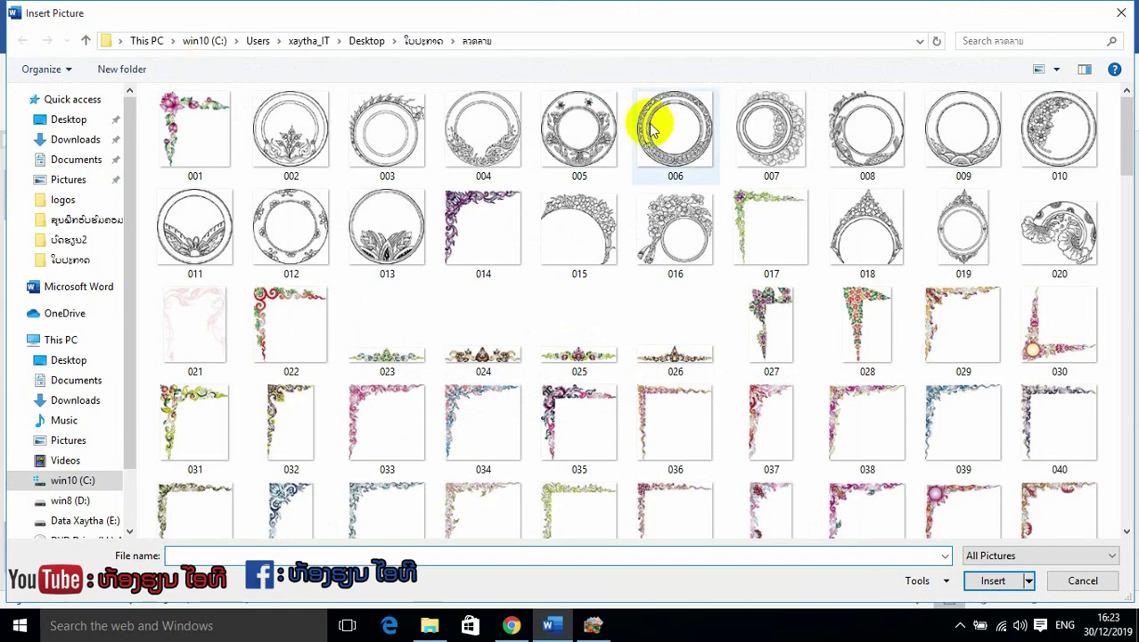
scroll(615, 305, down, 2)
scroll(622, 337, down, 10)
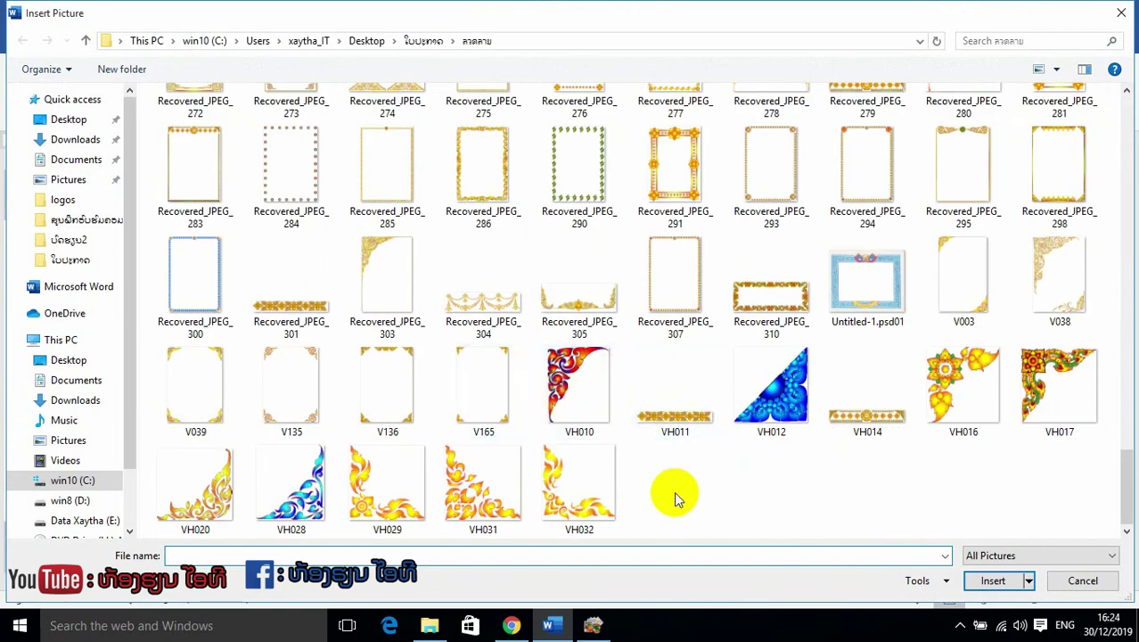
click(594, 626)
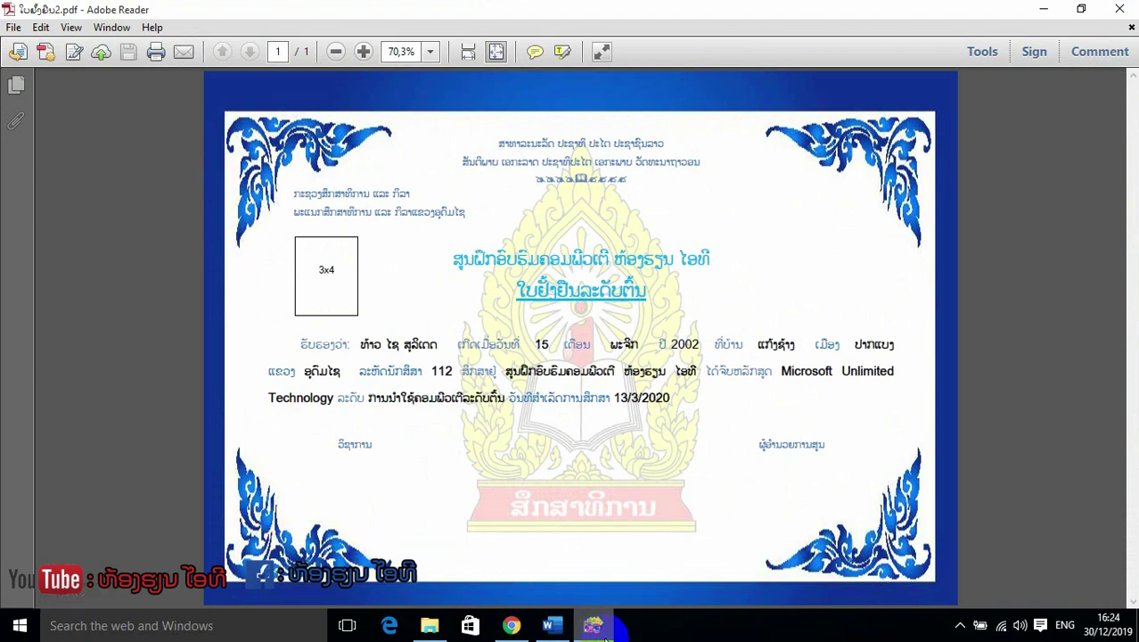
click(552, 626)
Insert the blue frame picture border015 from the ลวดลาย folder, comparing it with the sample PDF certificate
scroll(397, 437, up, 20)
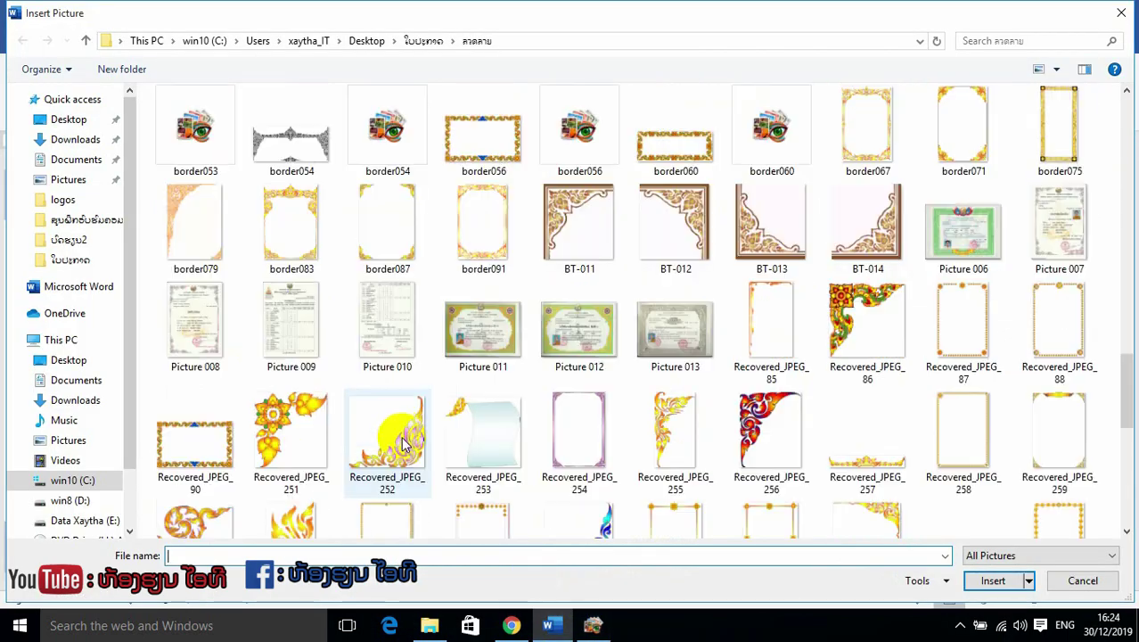
scroll(417, 397, down, 10)
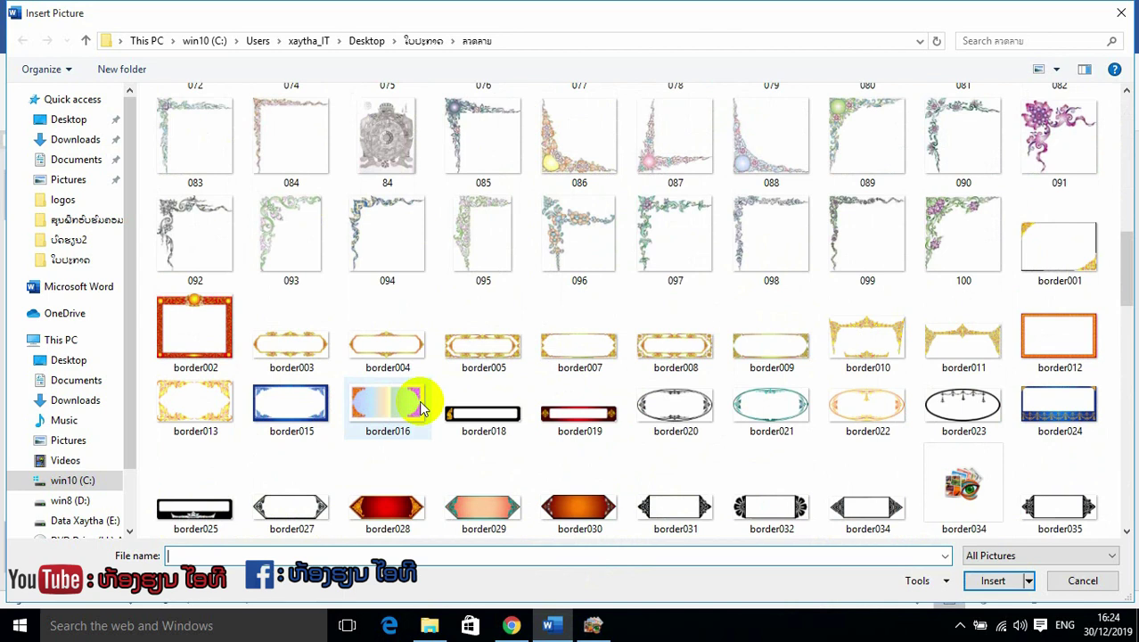
click(298, 403)
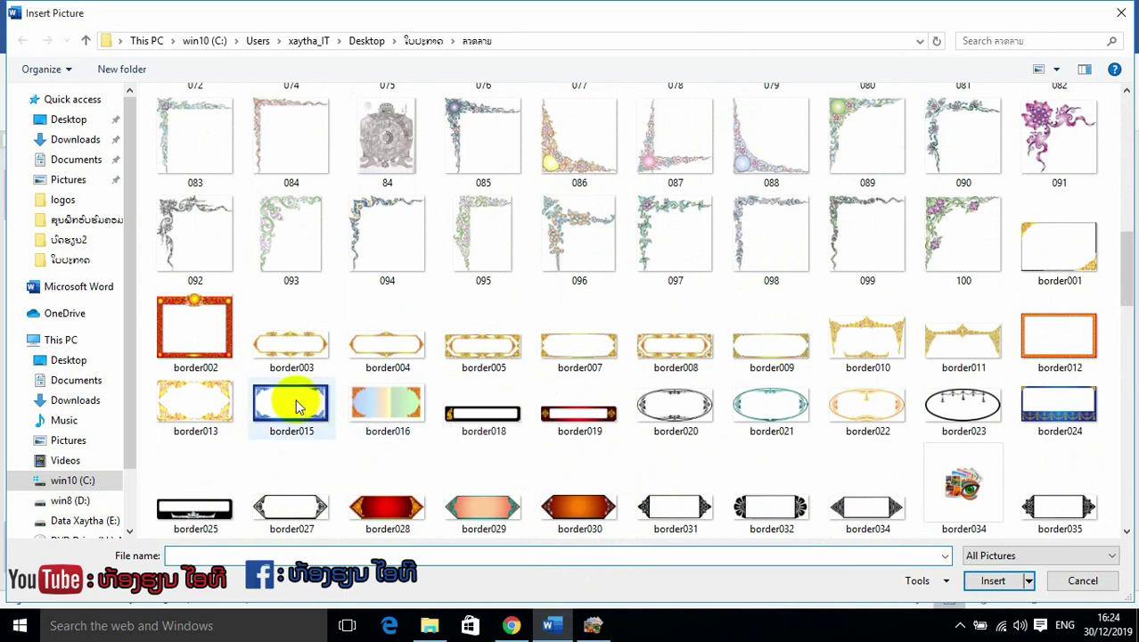
click(593, 620)
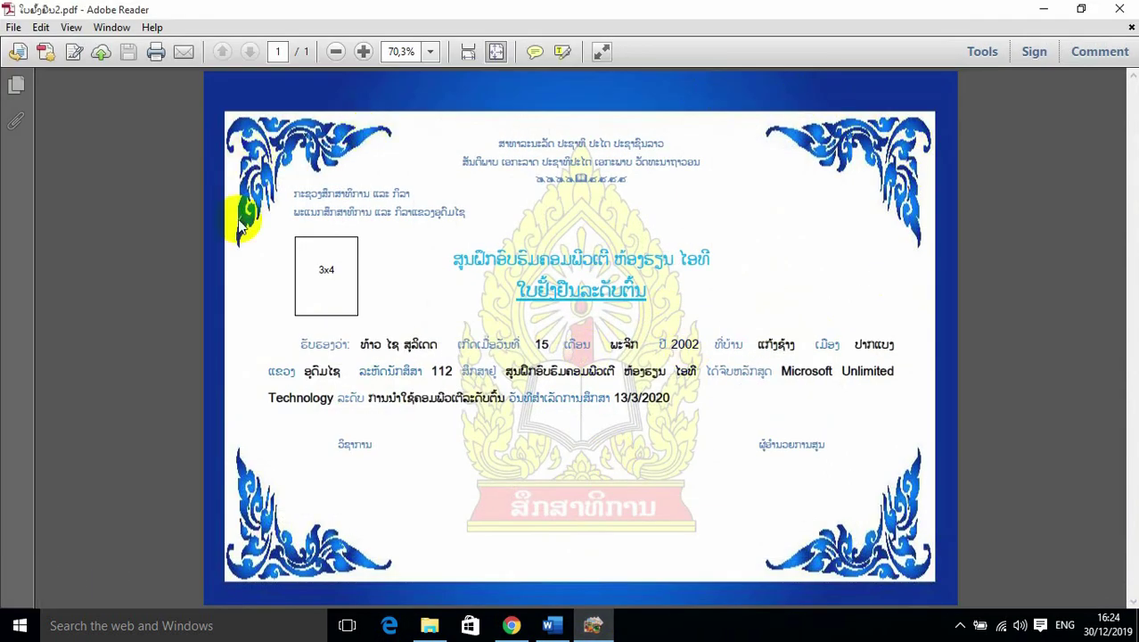
click(604, 631)
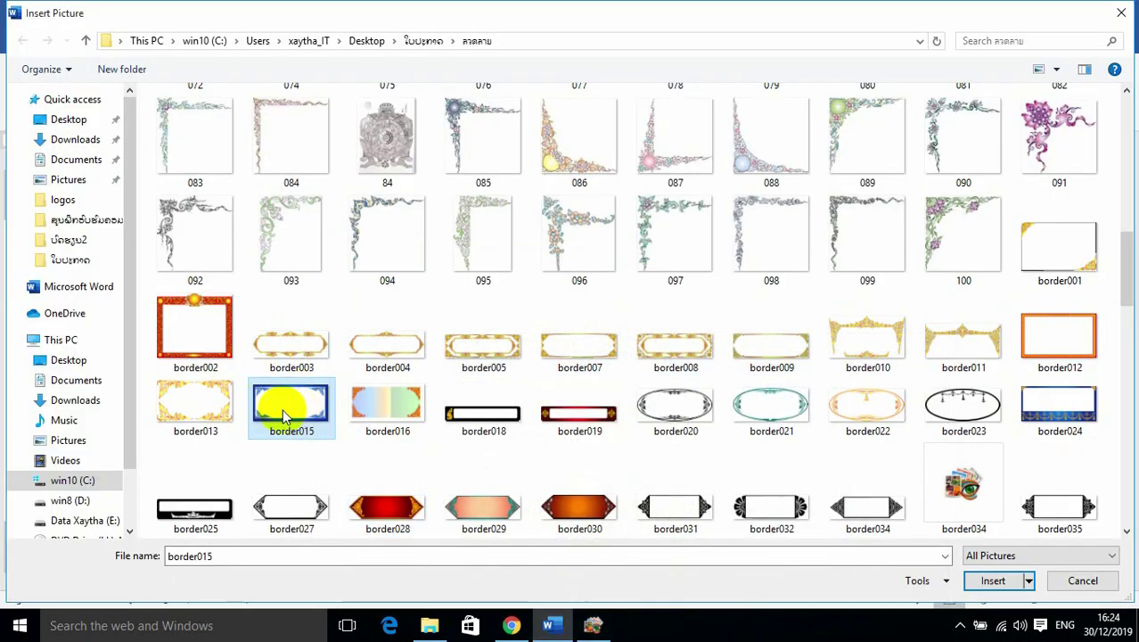
click(994, 581)
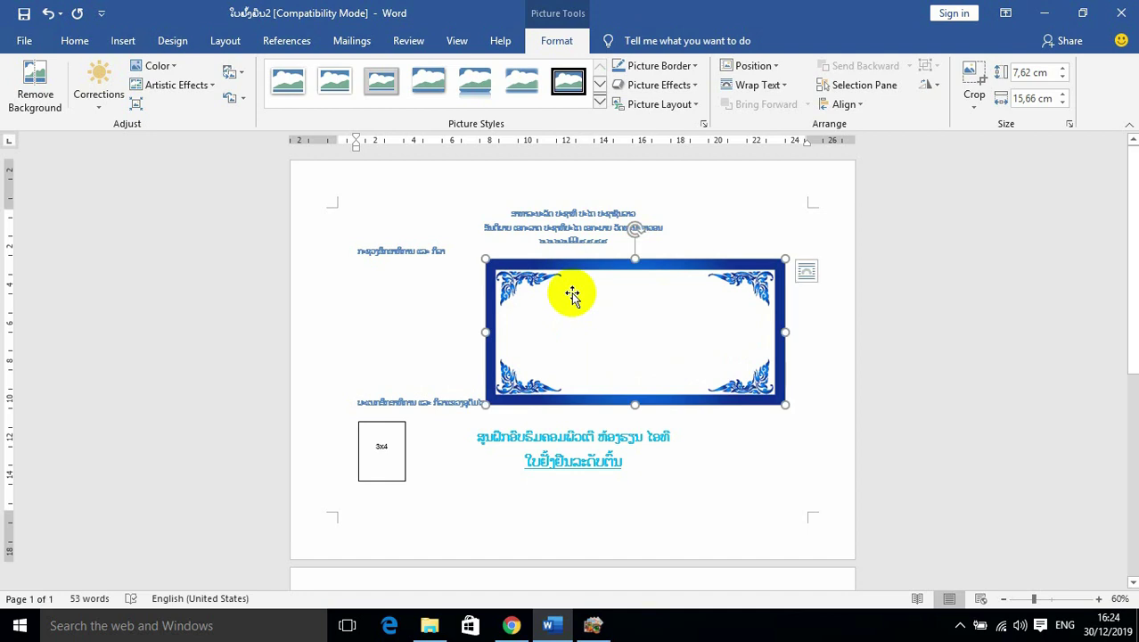
Set the frame picture's text wrapping to In Front of Text and move it over the middle of the certificate
click(553, 271)
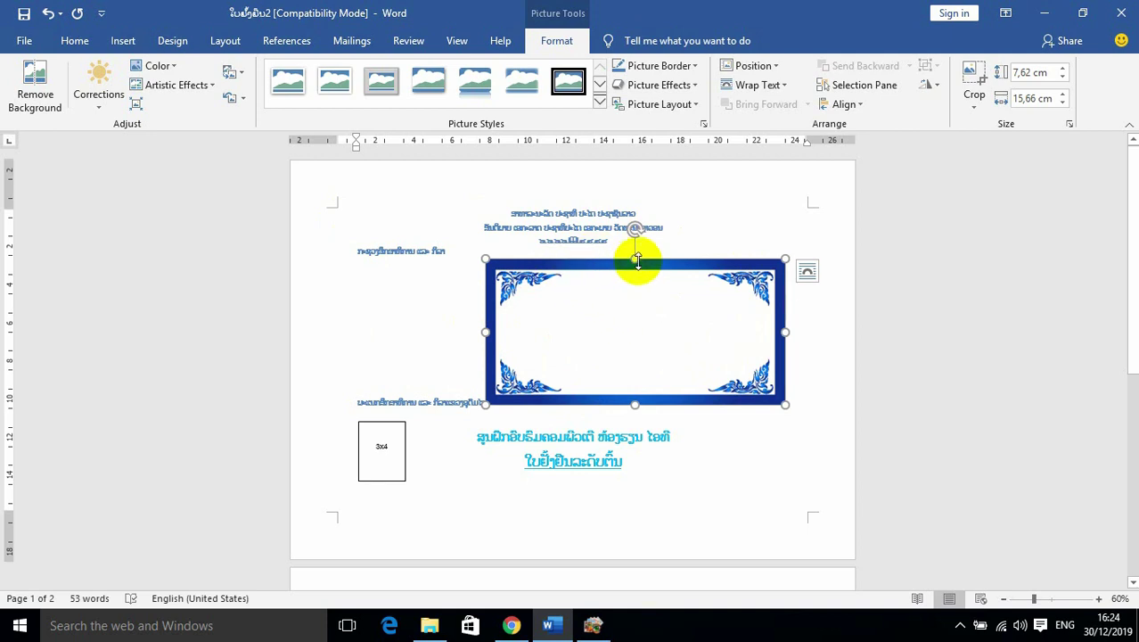
click(779, 89)
click(779, 88)
click(770, 89)
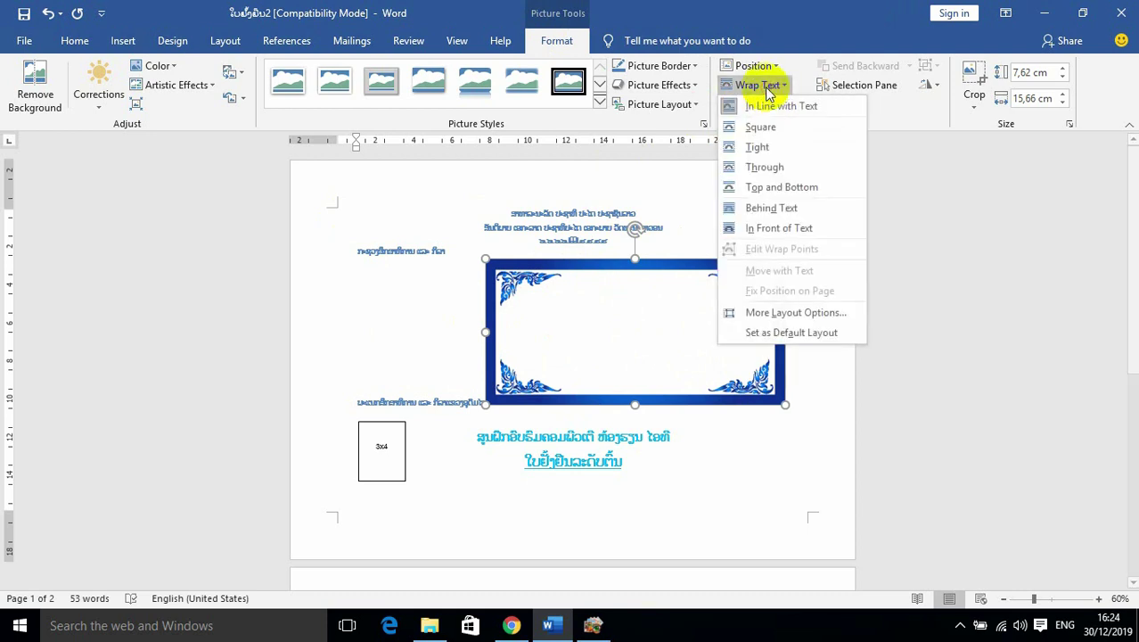
click(793, 236)
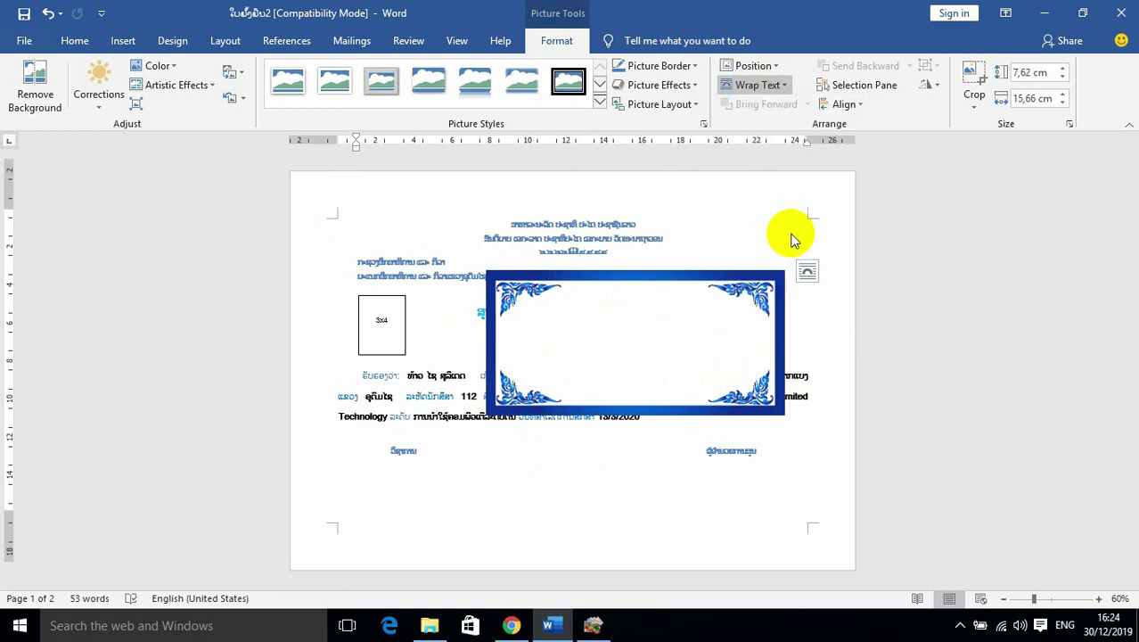
mouse_move(570, 278)
mouse_down()
mouse_move(501, 273)
mouse_move(491, 233)
mouse_move(575, 229)
mouse_move(575, 313)
mouse_move(569, 239)
mouse_move(575, 253)
mouse_move(551, 193)
mouse_move(522, 318)
mouse_move(555, 233)
mouse_move(560, 292)
mouse_up()
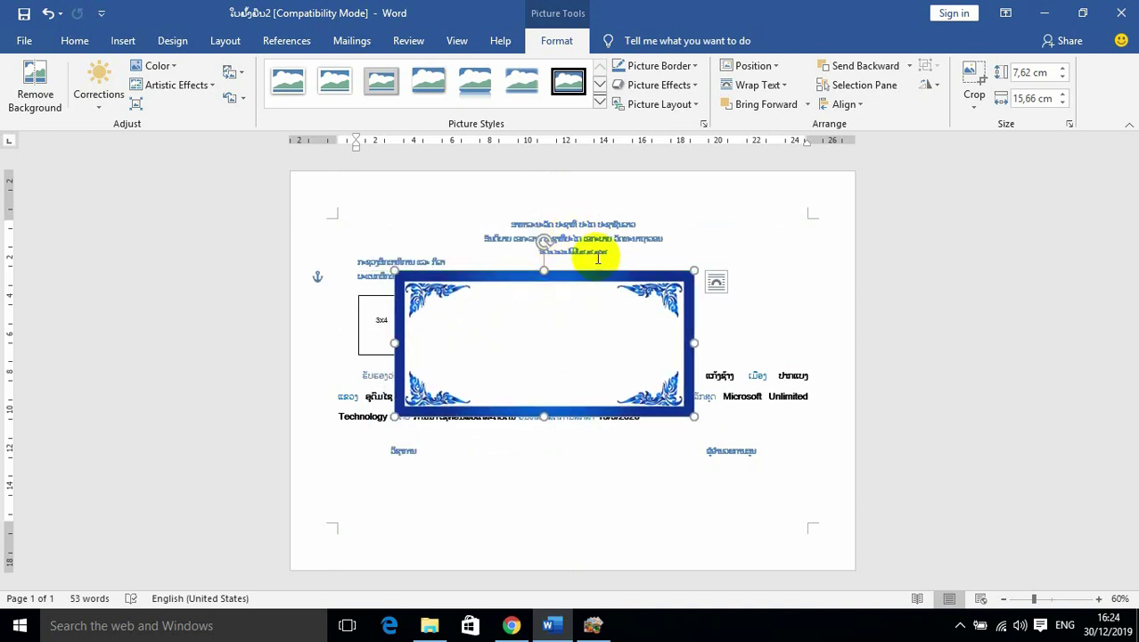
Set the frame picture's text wrapping to Behind Text and move it to the page's upper-left corner
click(758, 85)
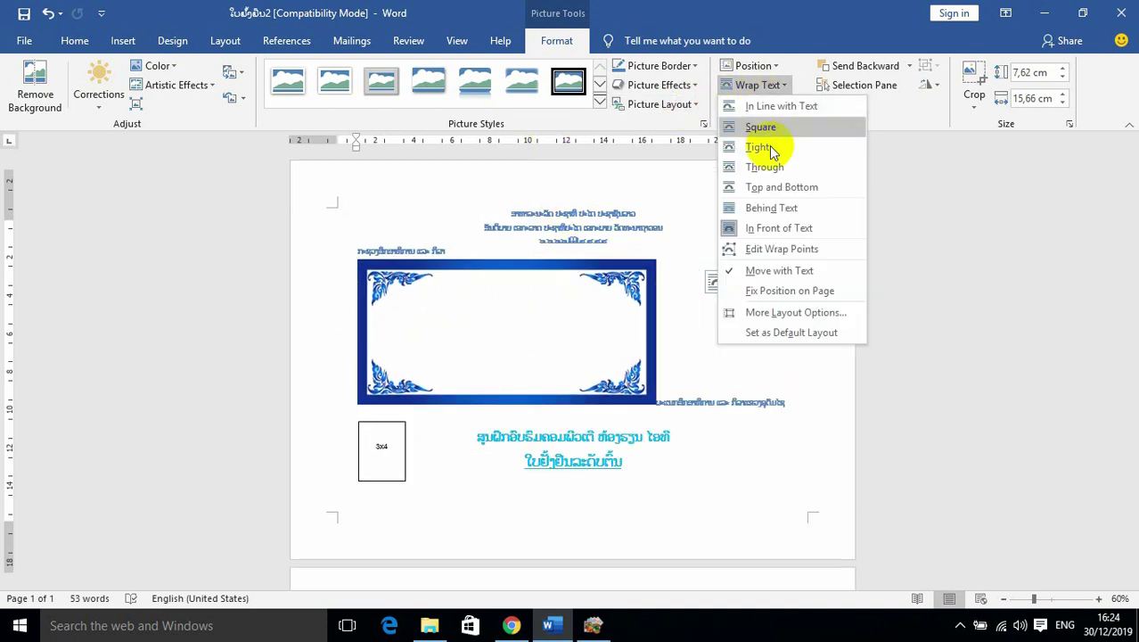
click(776, 209)
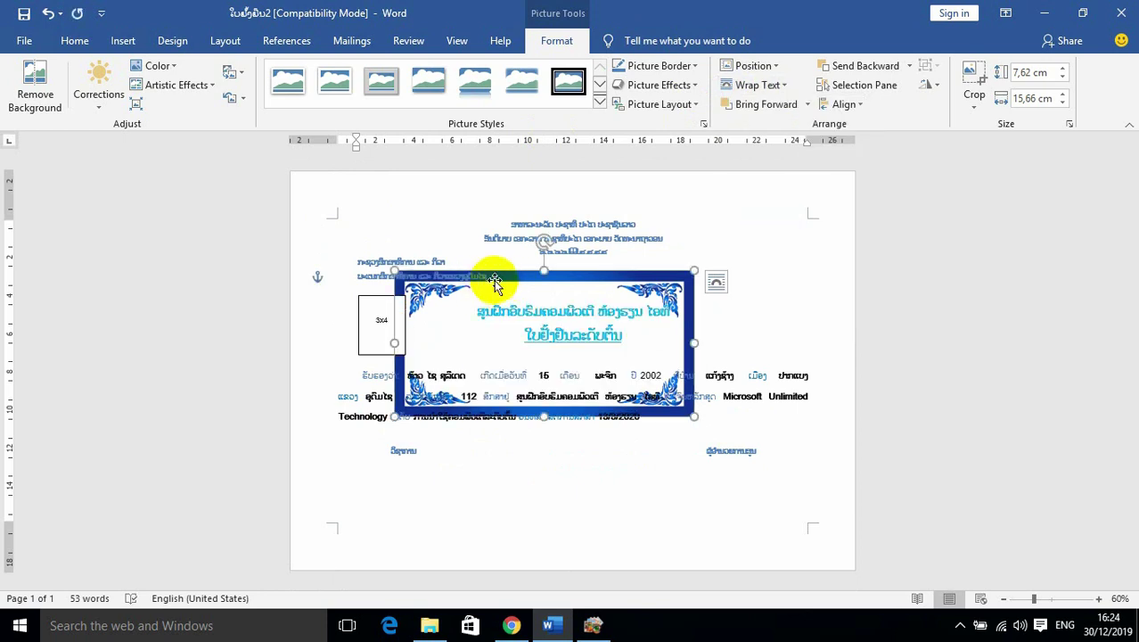
drag(509, 280, 354, 181)
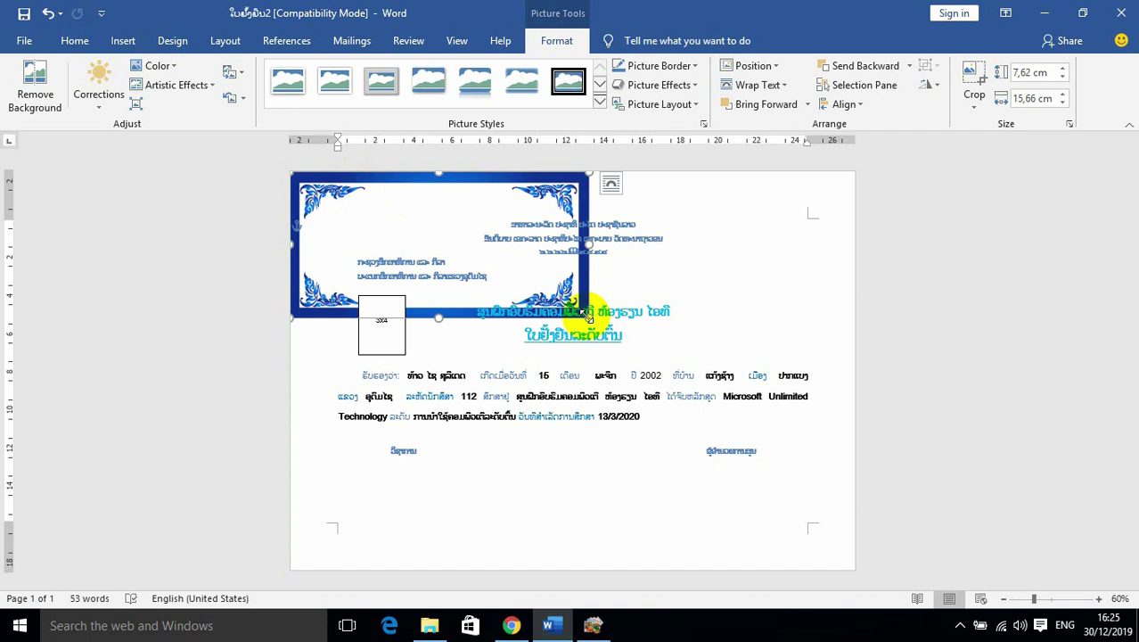
Enlarge the frame picture to about 29.6 cm wide and 20.8 cm high to cover the page
drag(587, 316, 757, 449)
drag(573, 450, 570, 568)
click(969, 417)
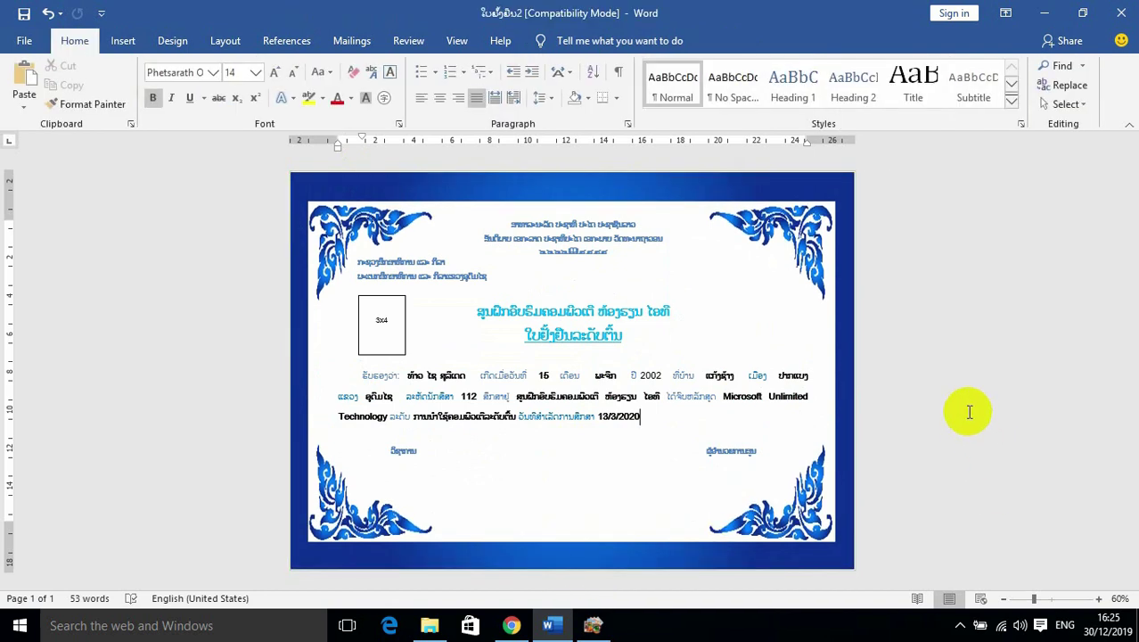
Fine-tune the frame picture's four edges to meet the page borders, making it about 20.93 cm high
click(667, 185)
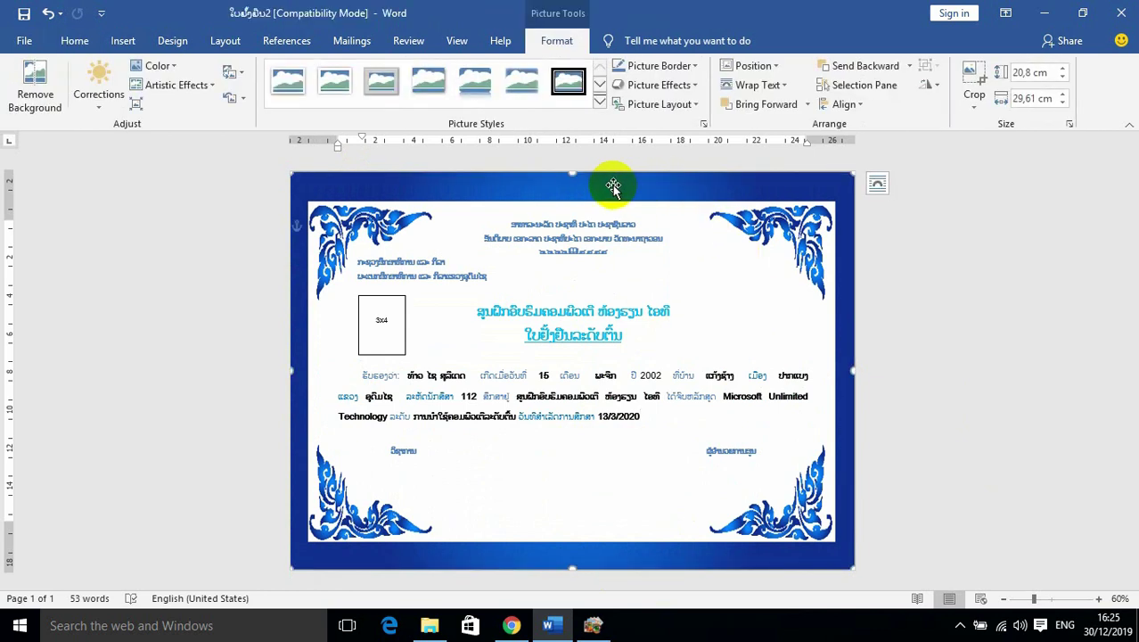
drag(570, 169, 571, 167)
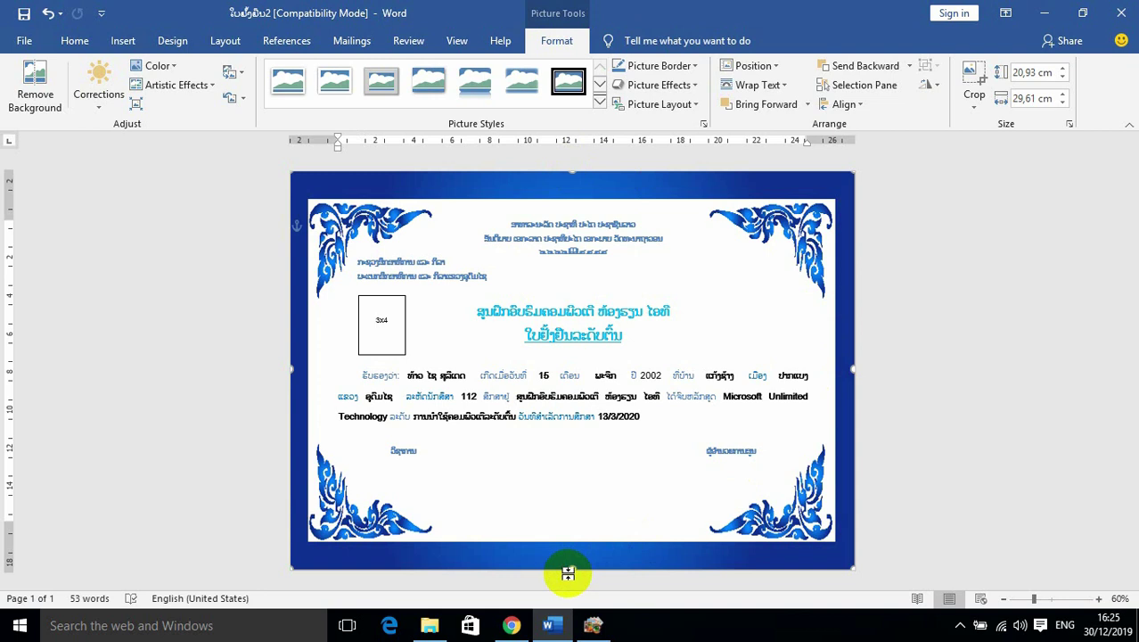
drag(571, 572, 571, 571)
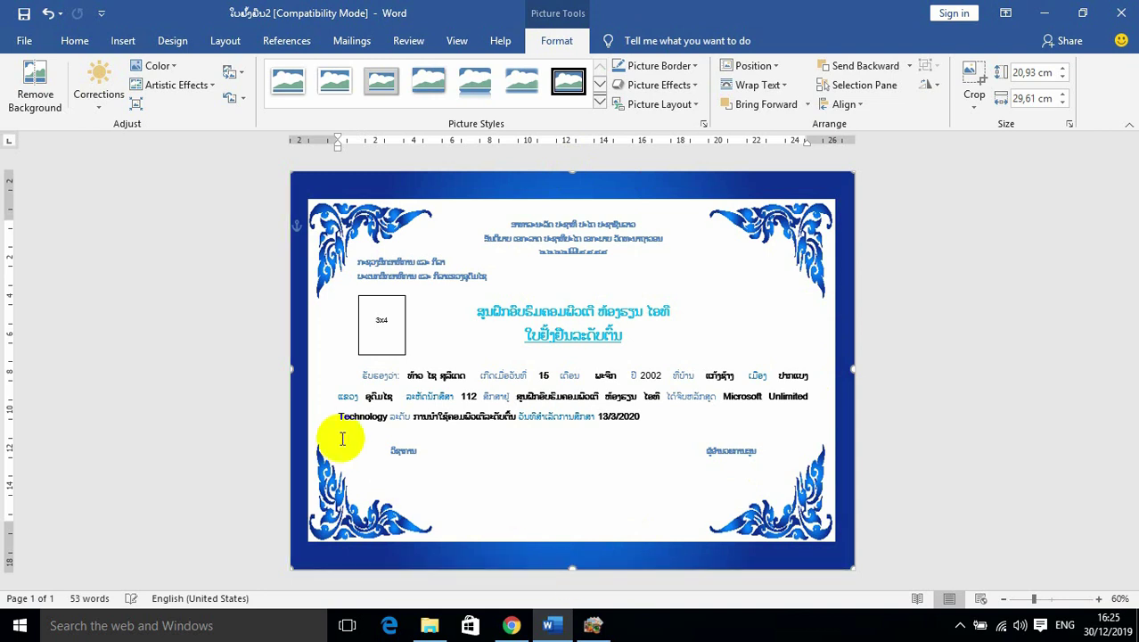
drag(287, 369, 285, 369)
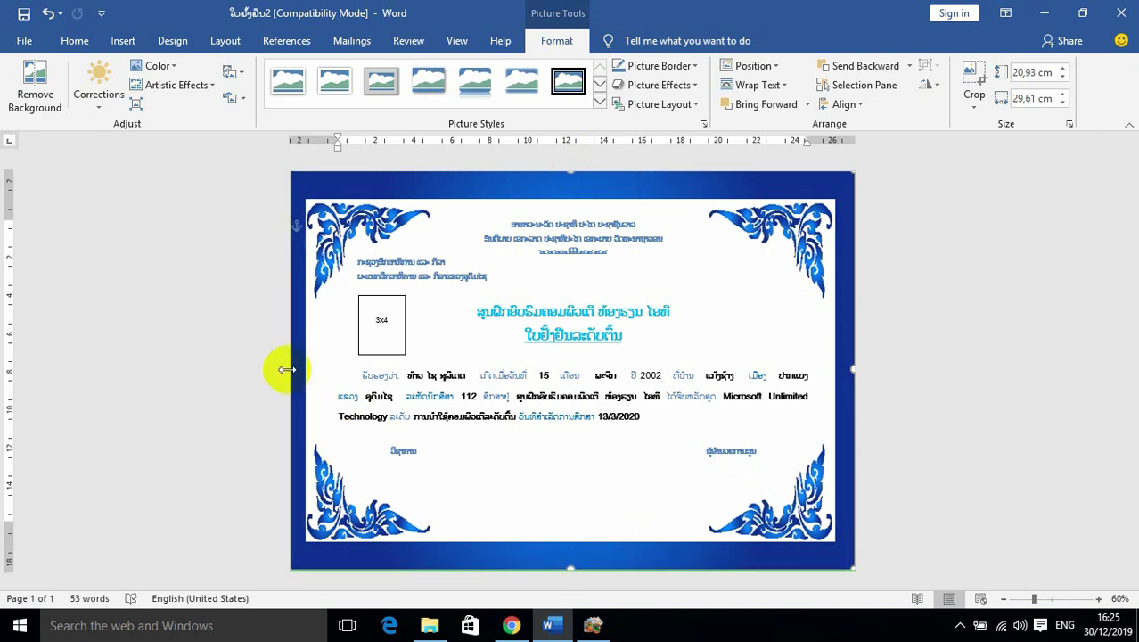
drag(854, 369, 857, 374)
click(918, 419)
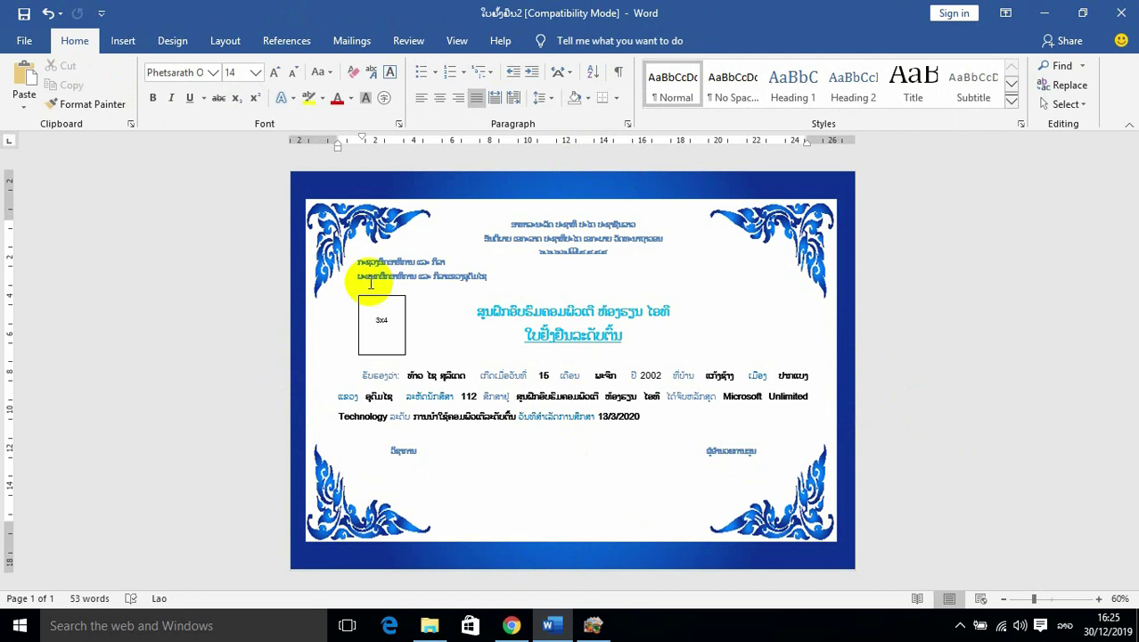
Zoom the certificate to 70% and examine the central emblem on the sample PDF in Adobe Reader before returning to Word
click(1100, 599)
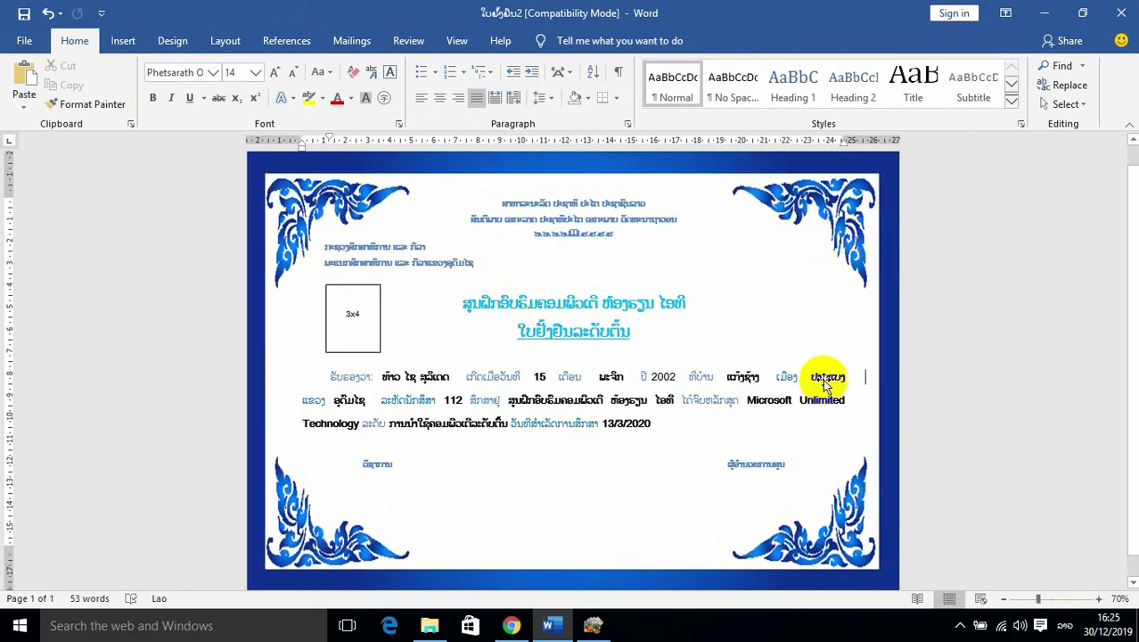
click(593, 626)
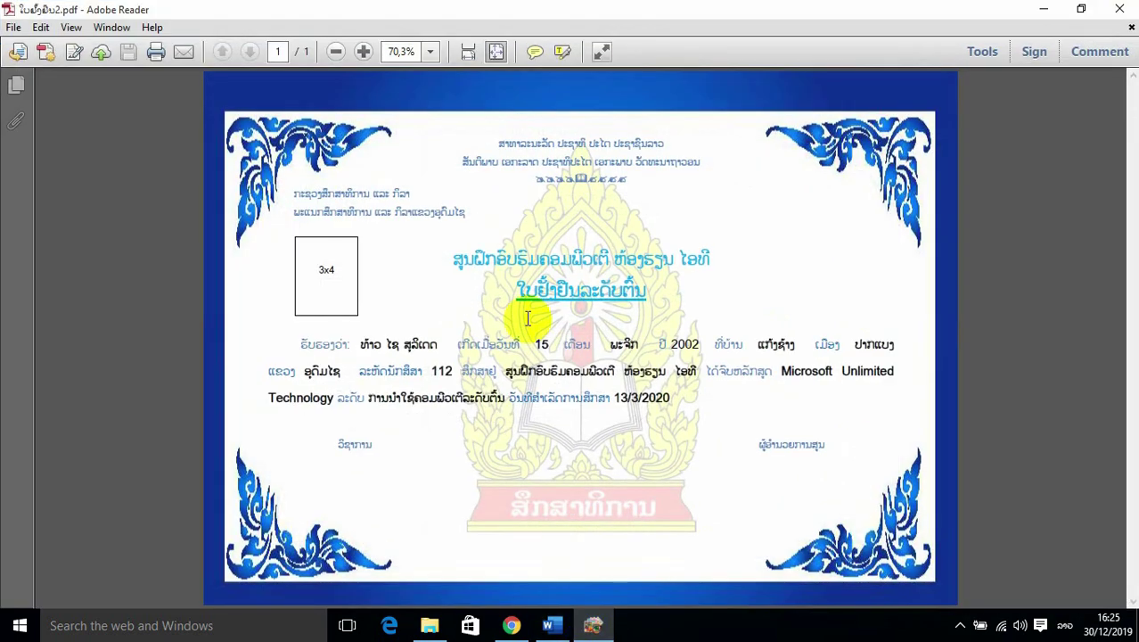
click(579, 214)
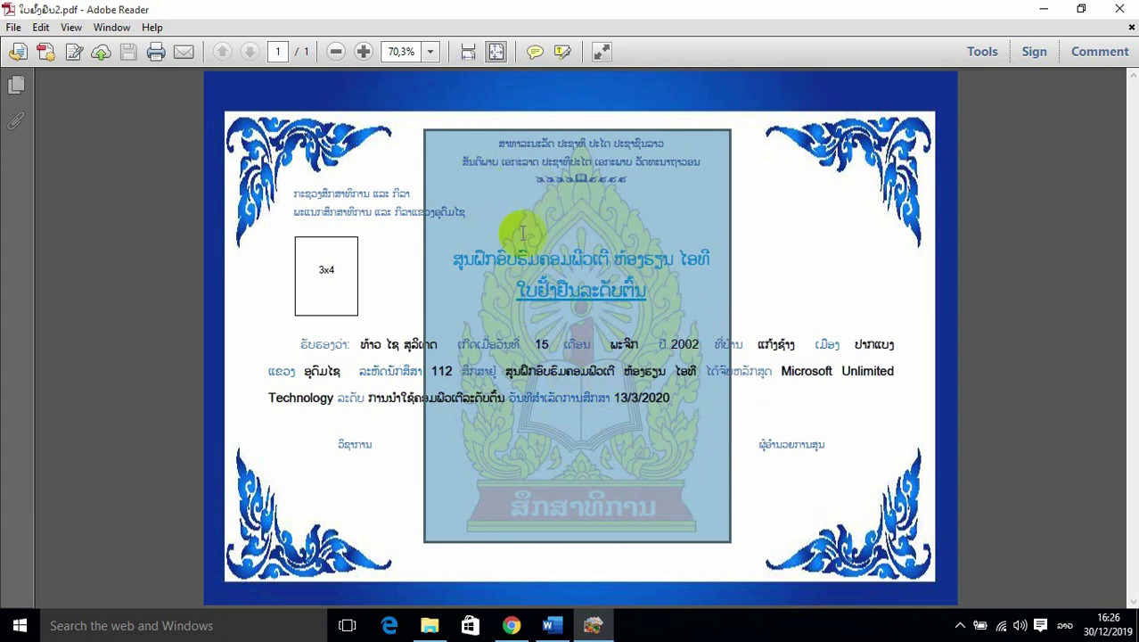
click(803, 265)
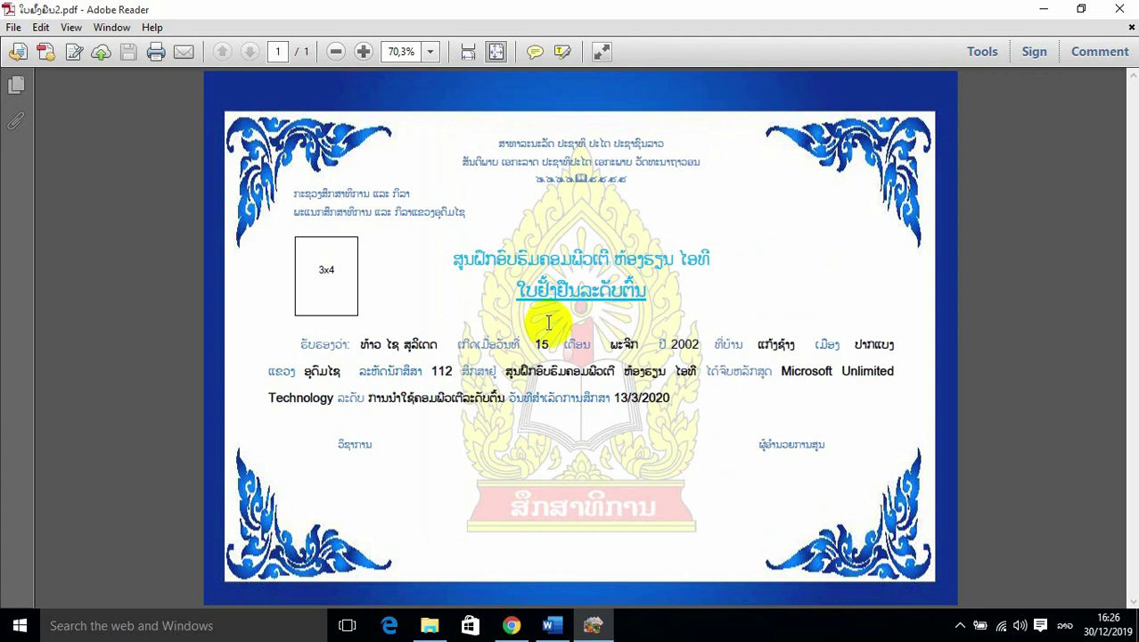
click(592, 628)
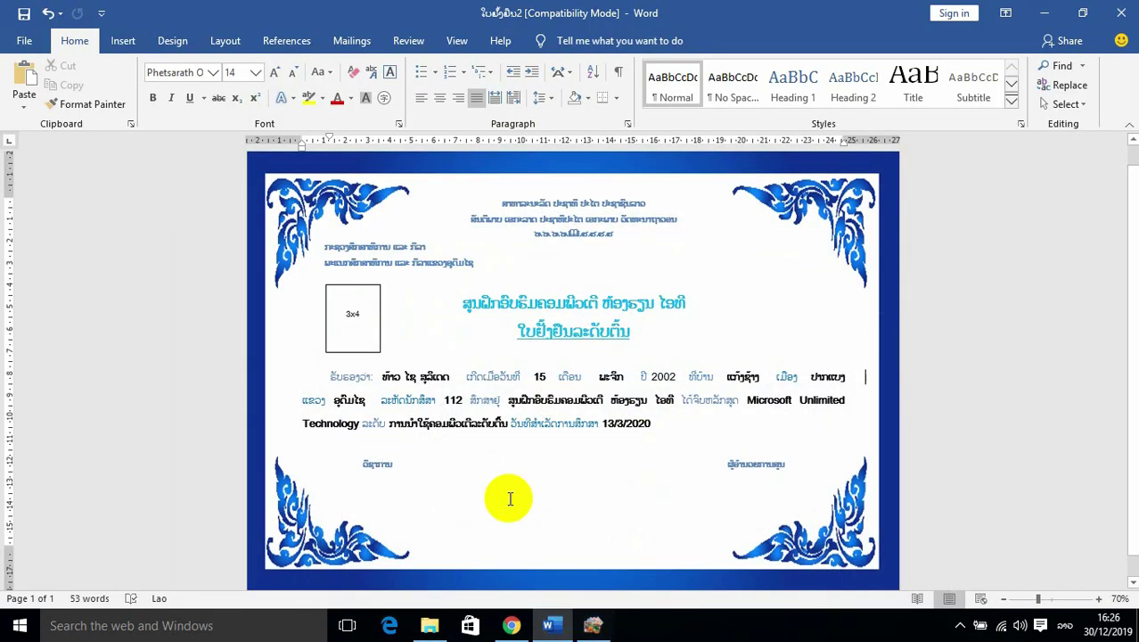
Start inserting a picture beside the department line and open the logos folder inside the ໃບປະກາດ folder on the Desktop
click(434, 267)
click(124, 42)
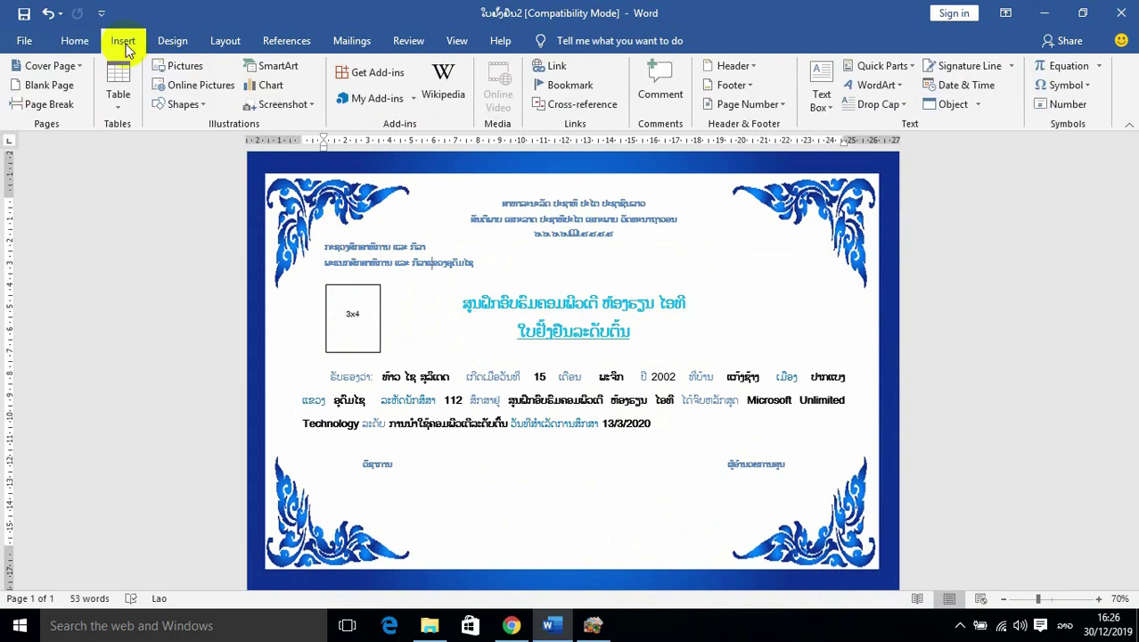
click(176, 67)
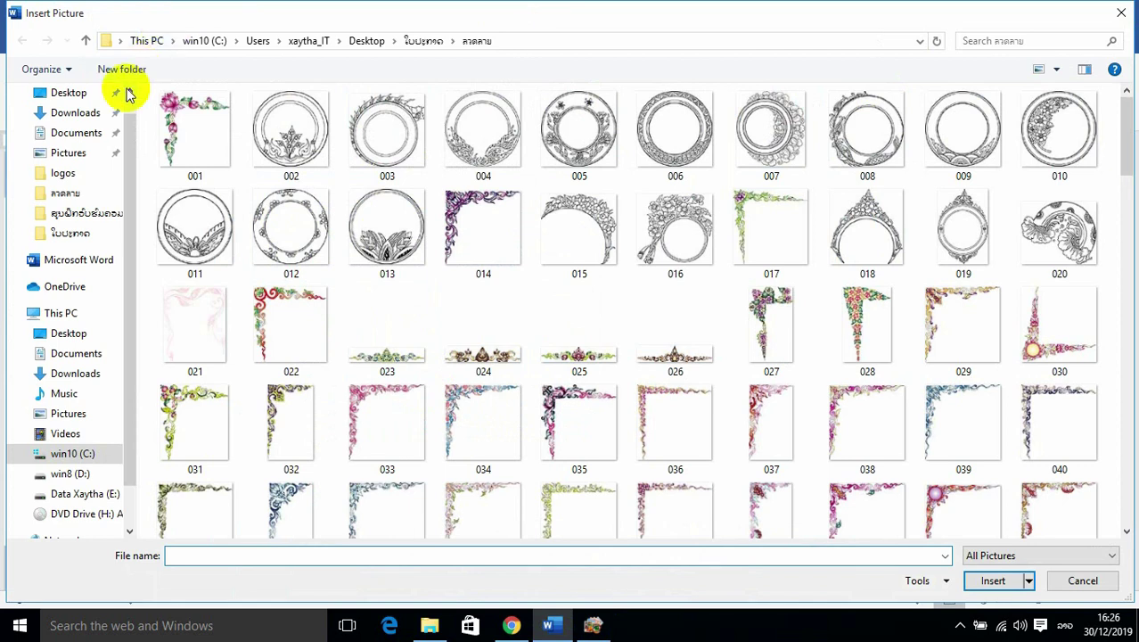
click(68, 94)
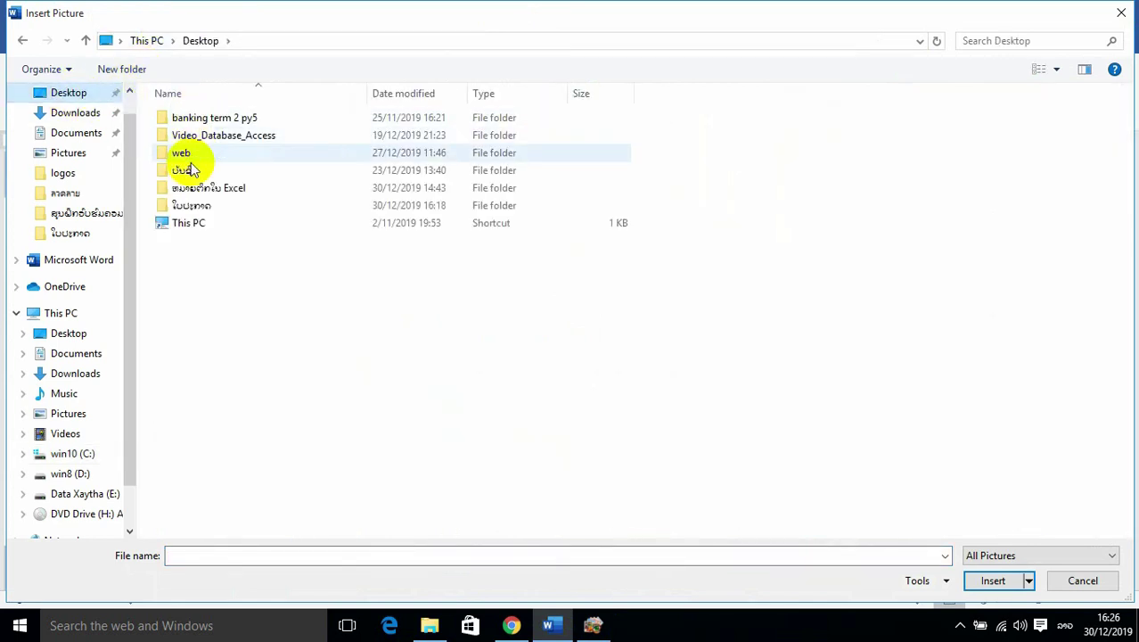
click(199, 210)
double_click(200, 210)
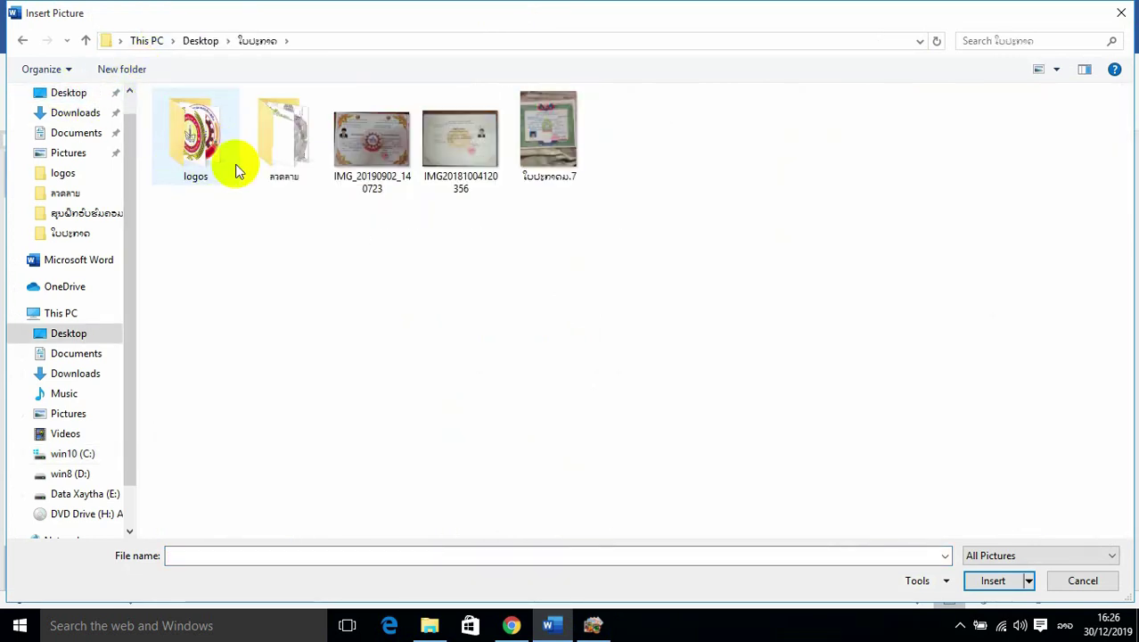
click(211, 185)
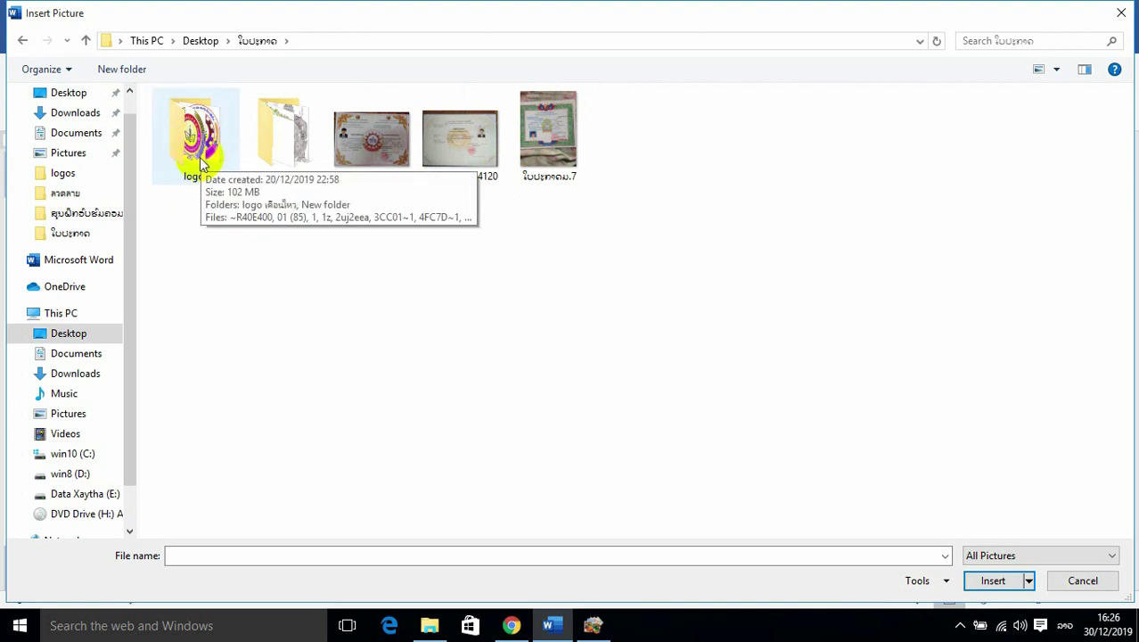
double_click(200, 157)
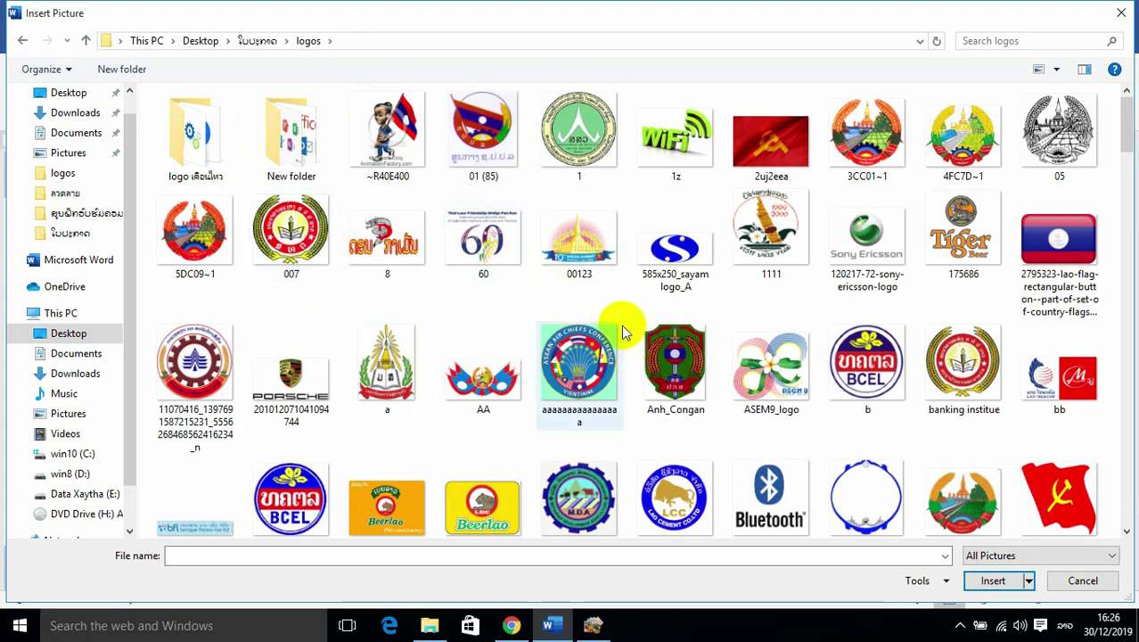
Try the New Picture (1) emblem from the logos folder on the certificate and delete it
scroll(623, 324, down, 15)
scroll(650, 344, up, 20)
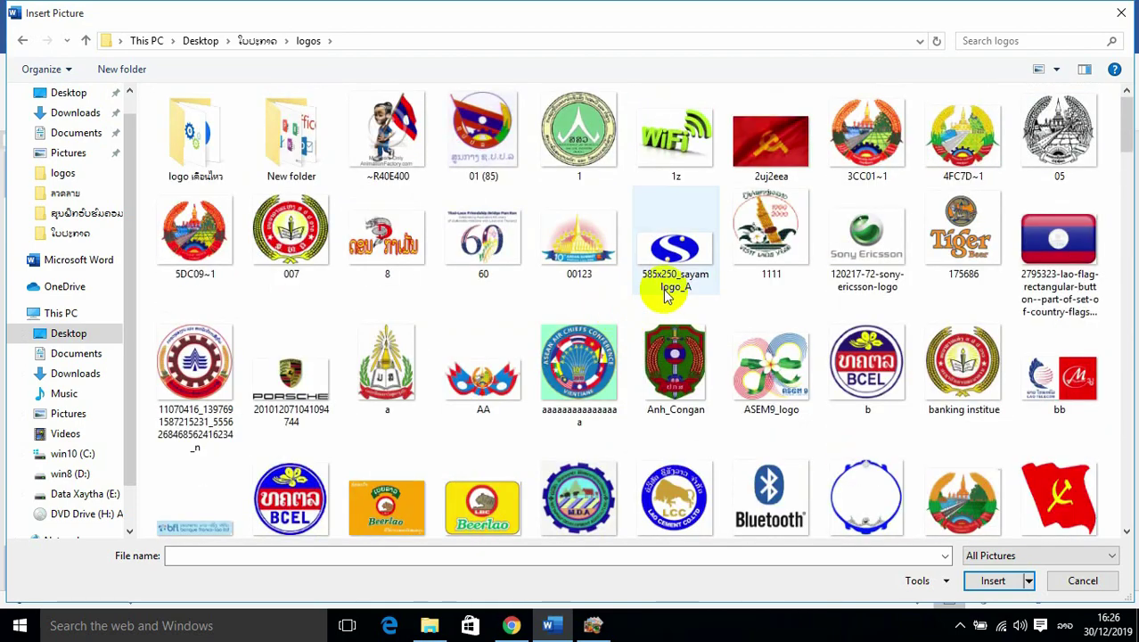
scroll(664, 297, down, 20)
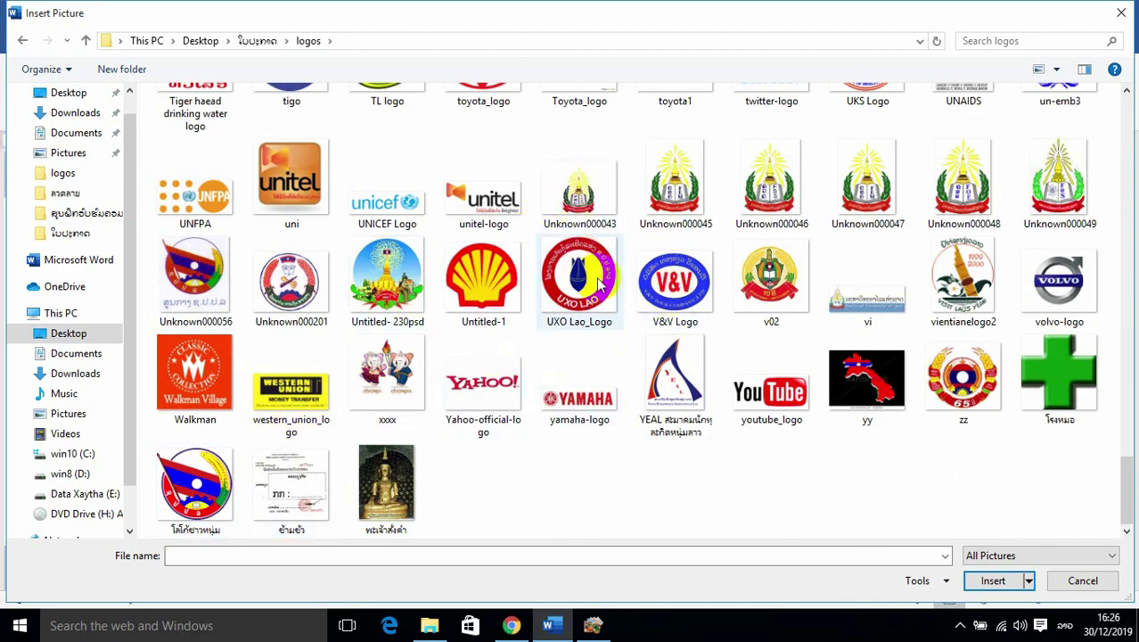
scroll(603, 284, up, 3)
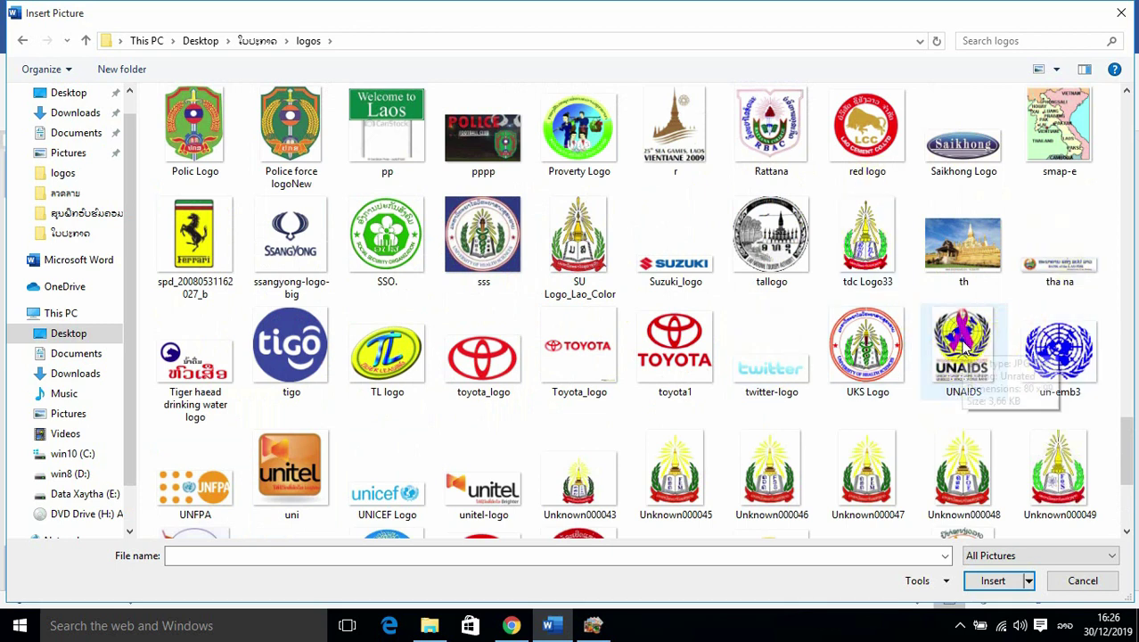
scroll(965, 349, down, 5)
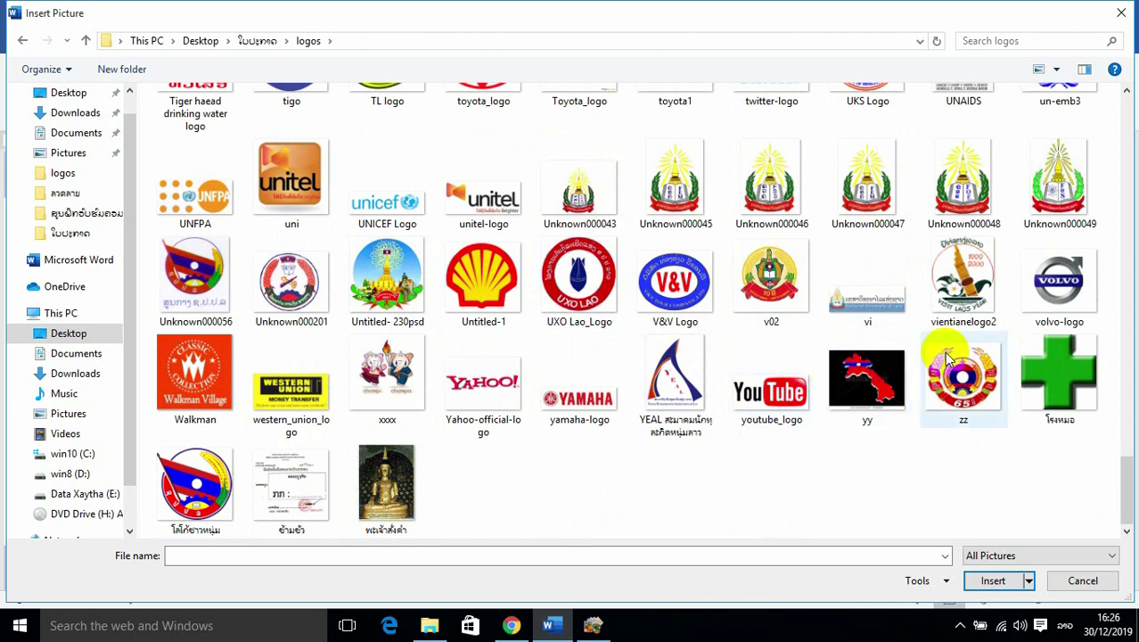
scroll(949, 357, up, 10)
click(1061, 153)
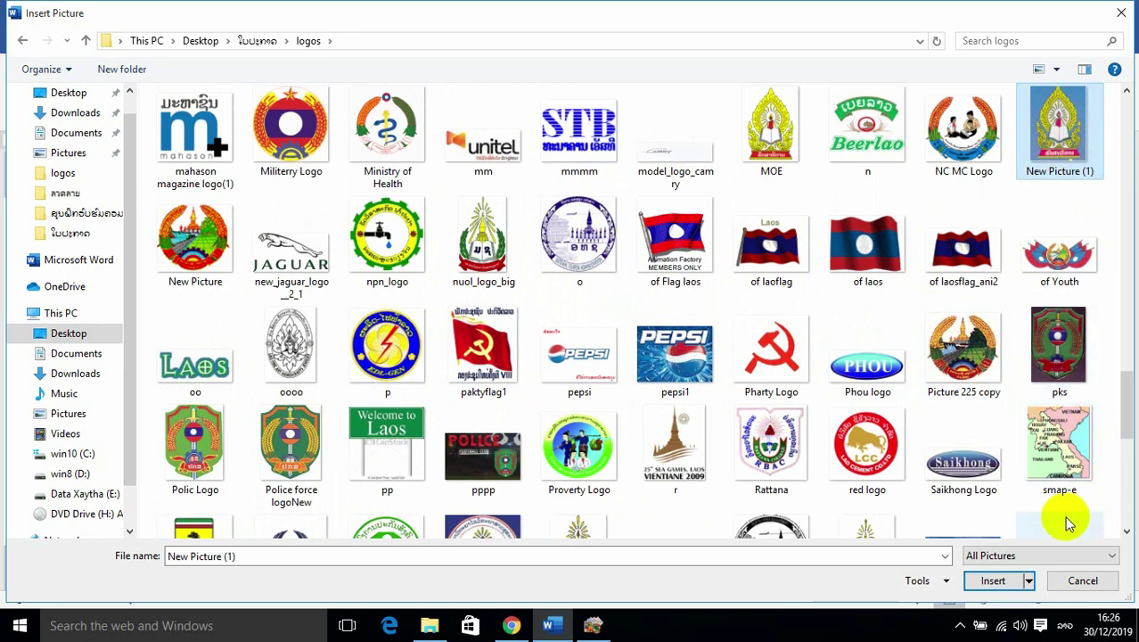
click(995, 582)
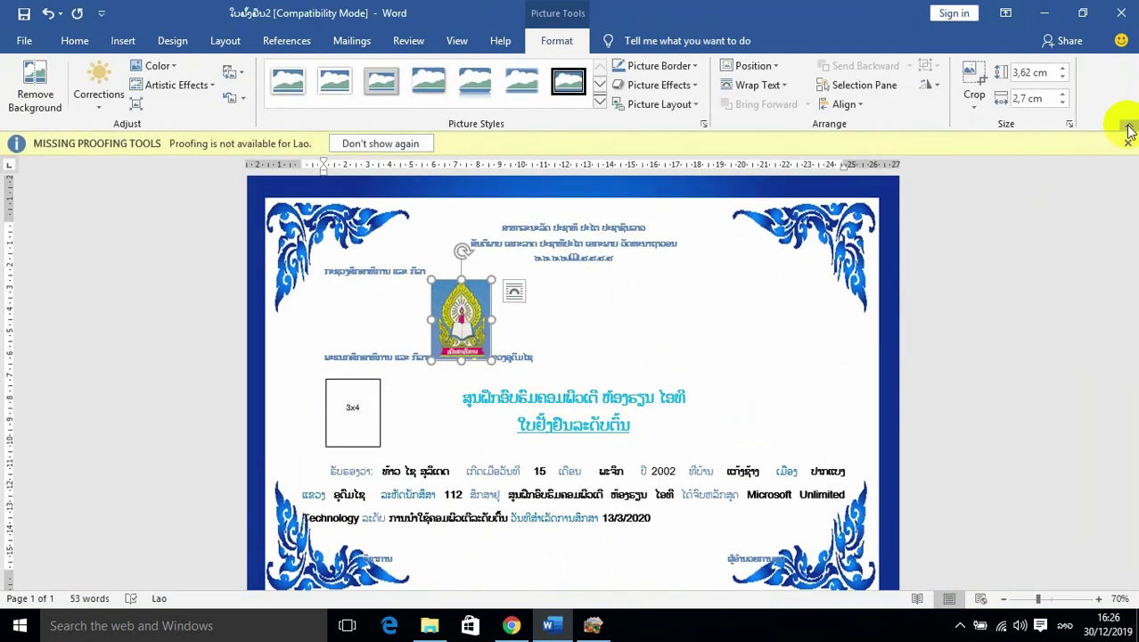
click(1127, 145)
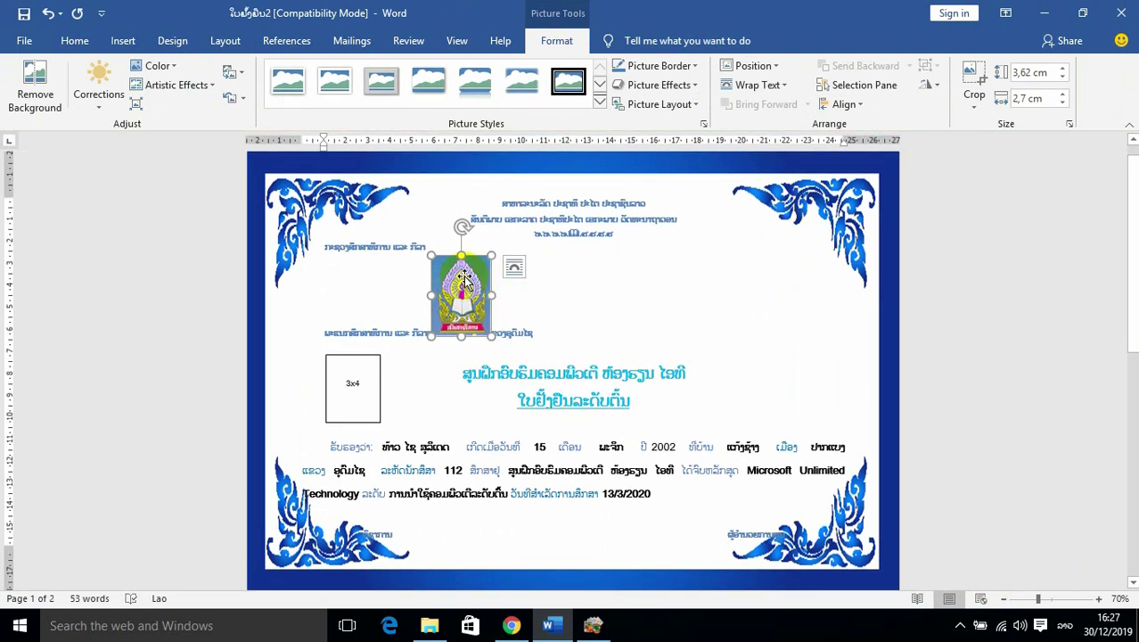
key(Delete)
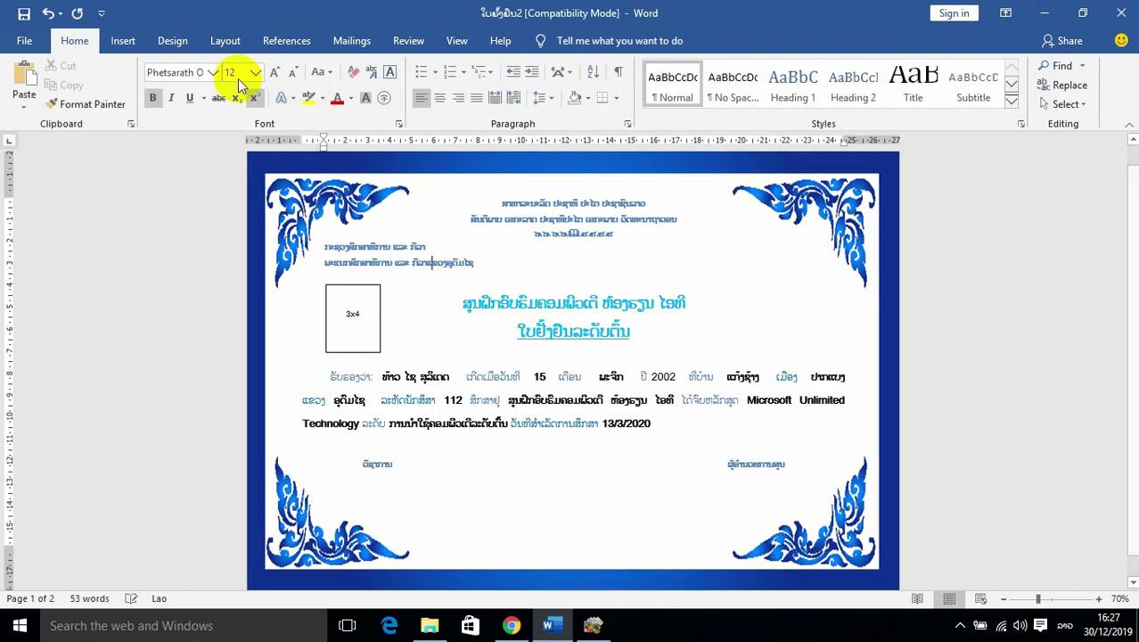
Start inserting another picture and look through the logos folder for the sample's emblem
click(124, 44)
click(171, 69)
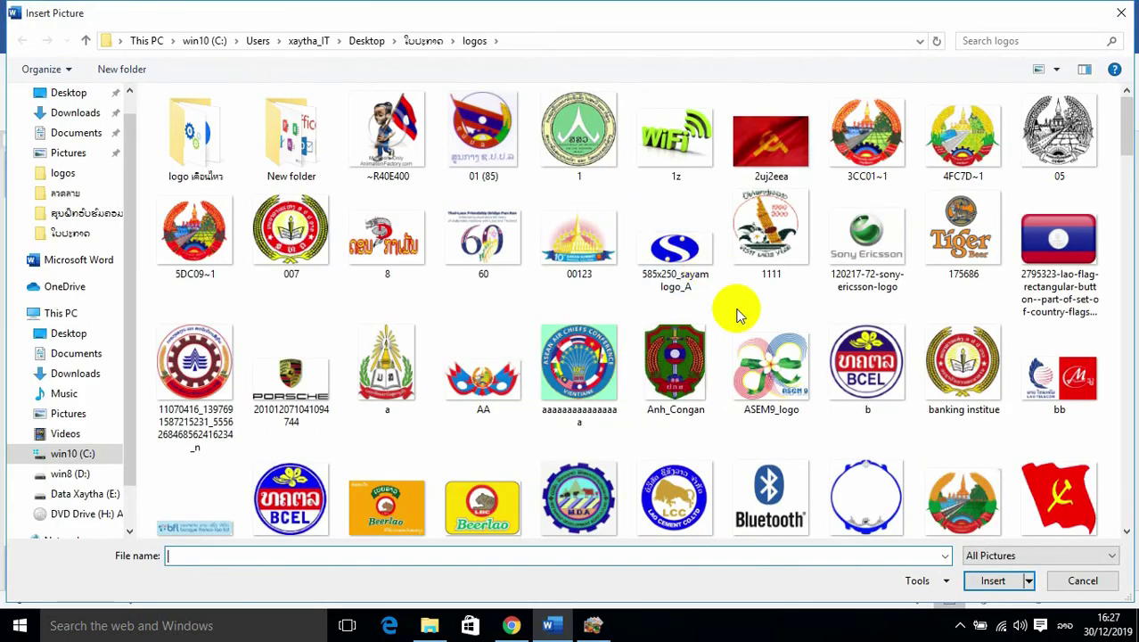
scroll(978, 336, down, 10)
scroll(978, 336, down, 15)
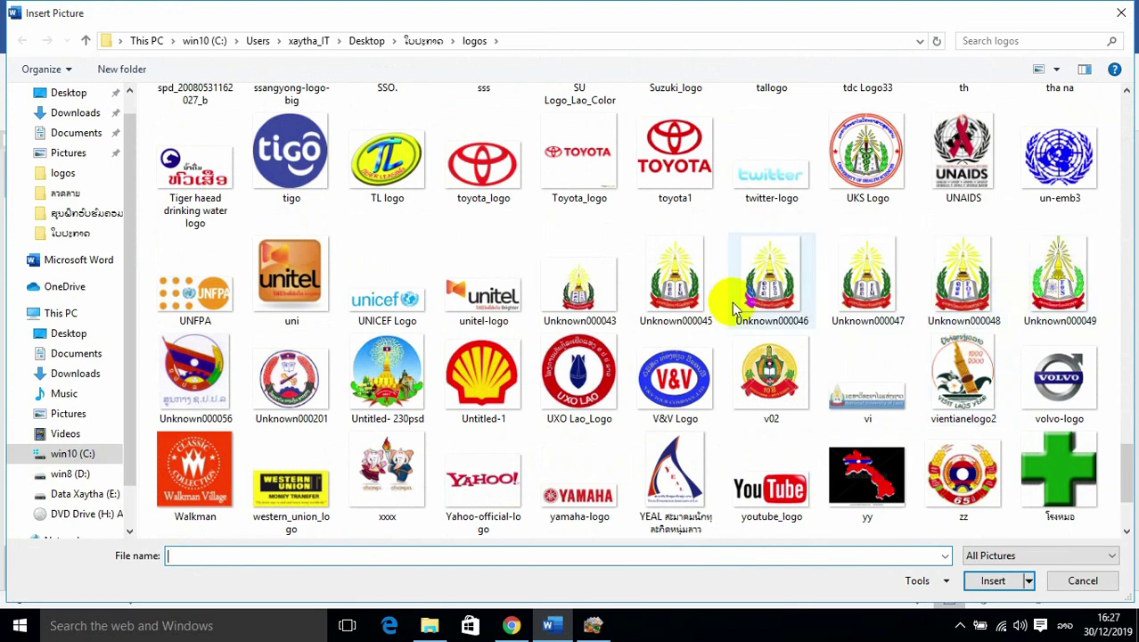
scroll(762, 417, down, 1)
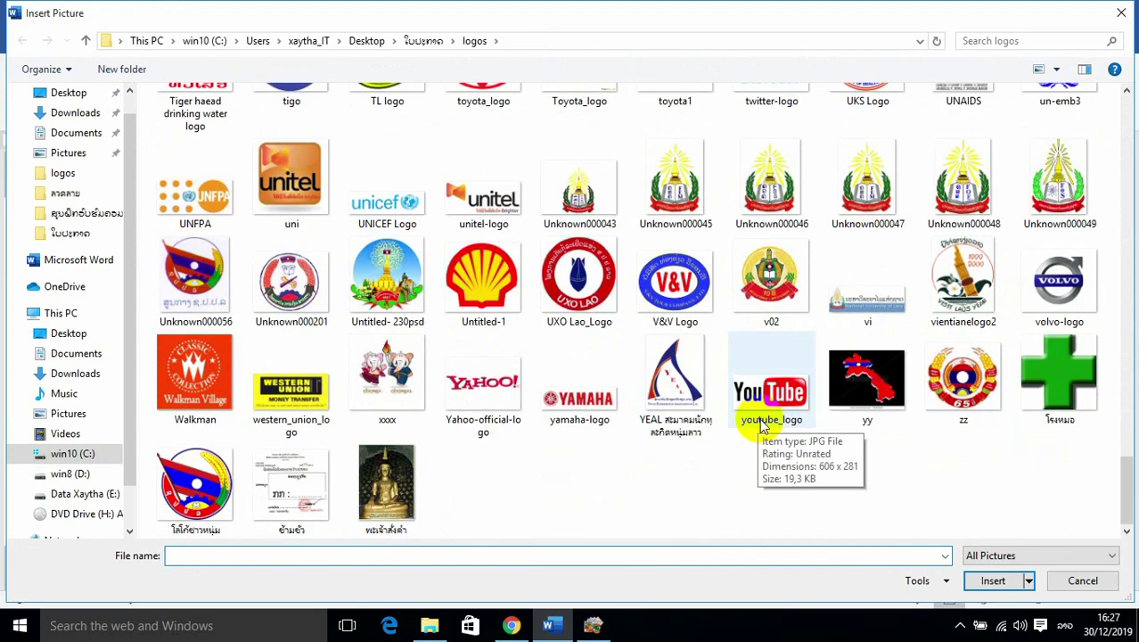
drag(1129, 489, 1093, 486)
Search the logos folder for "m" and insert the MOE emblem picture into the certificate
click(974, 37)
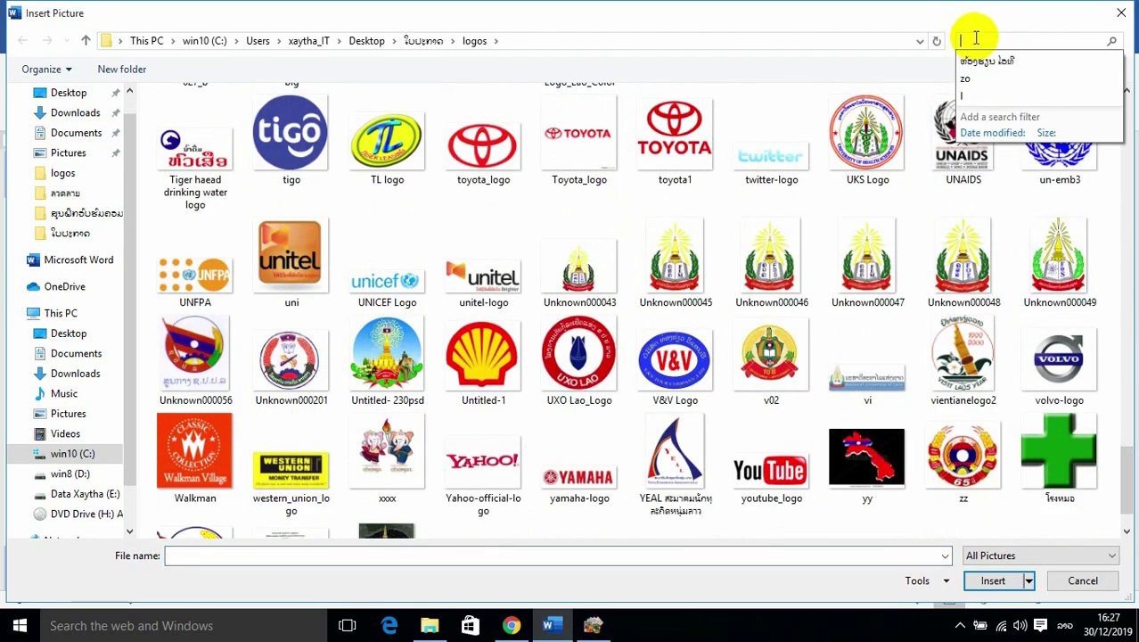
key(super+space)
key(super+space)
text(m)
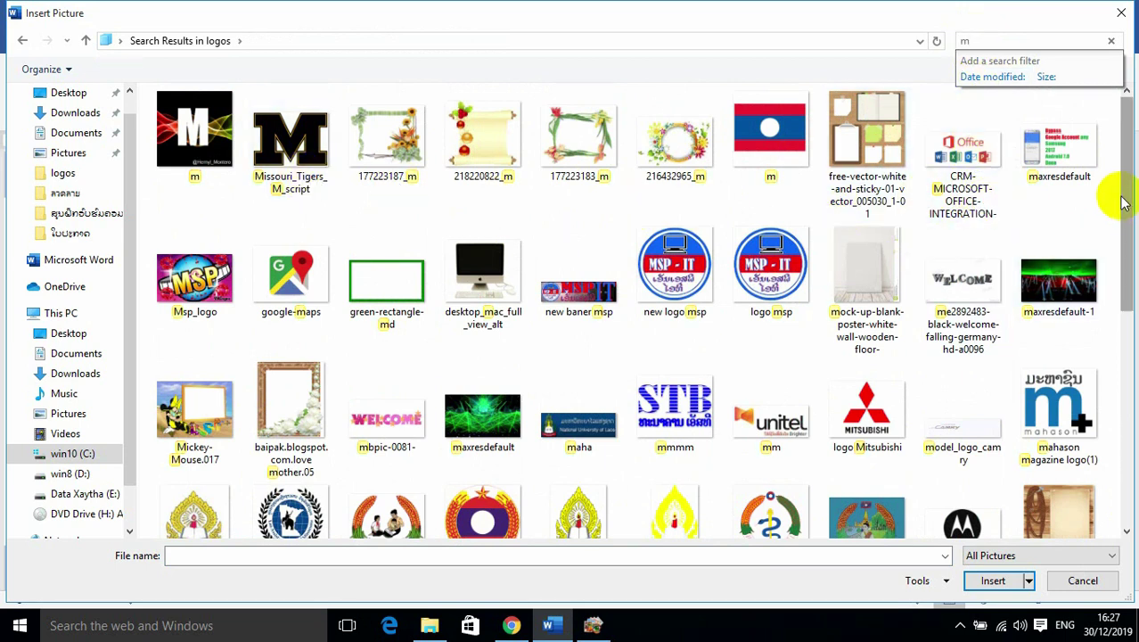
drag(1127, 203, 1127, 178)
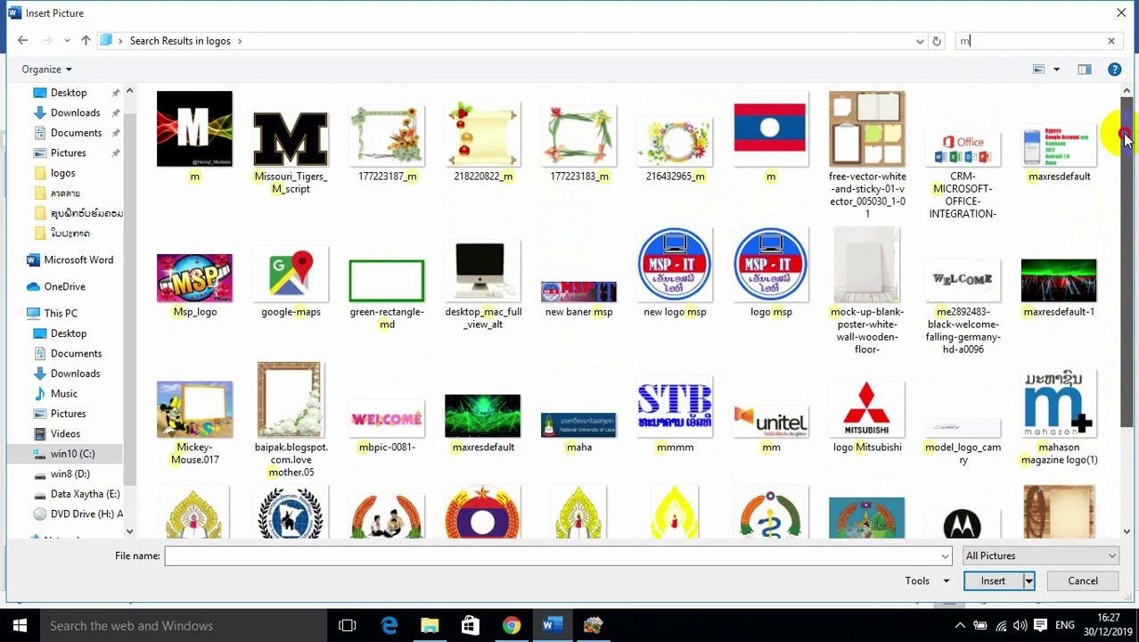
drag(1127, 123, 1129, 312)
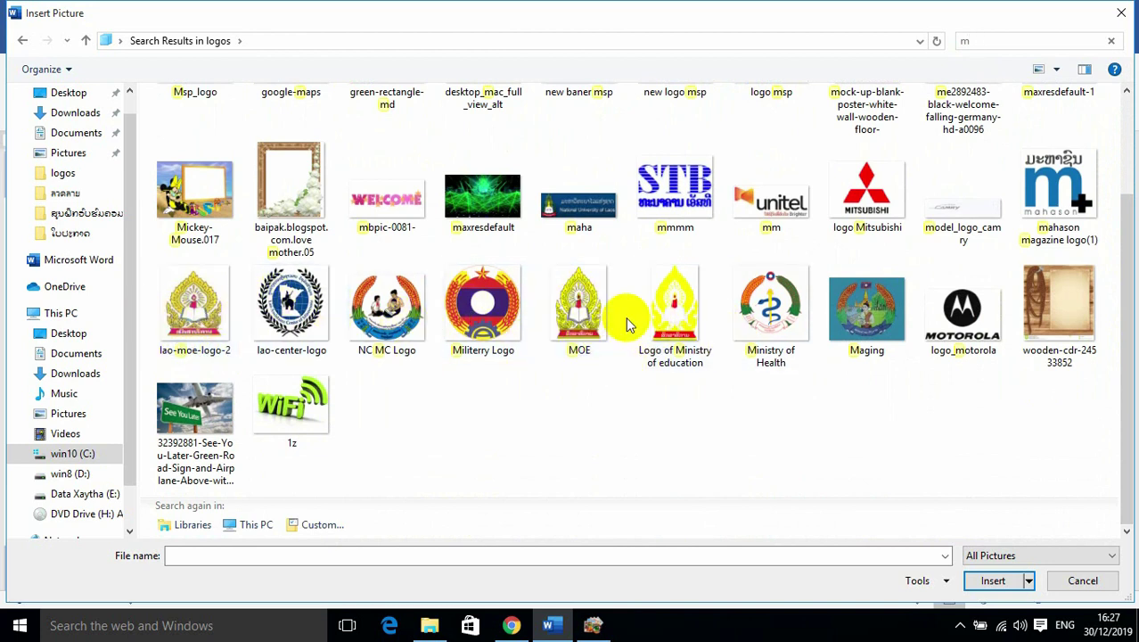
click(578, 321)
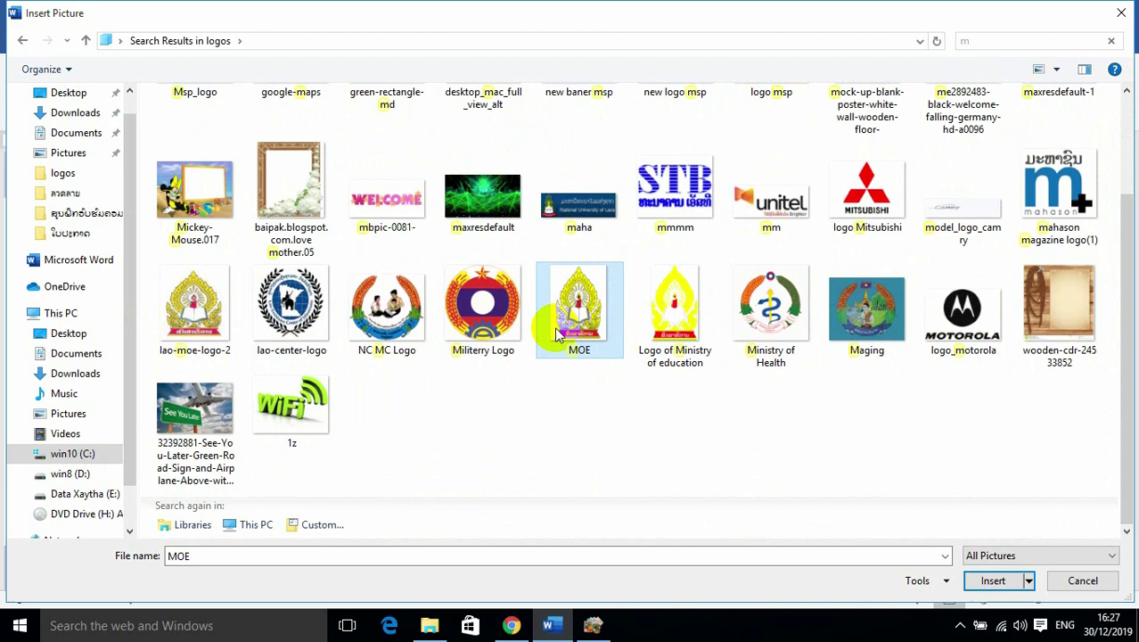
click(990, 580)
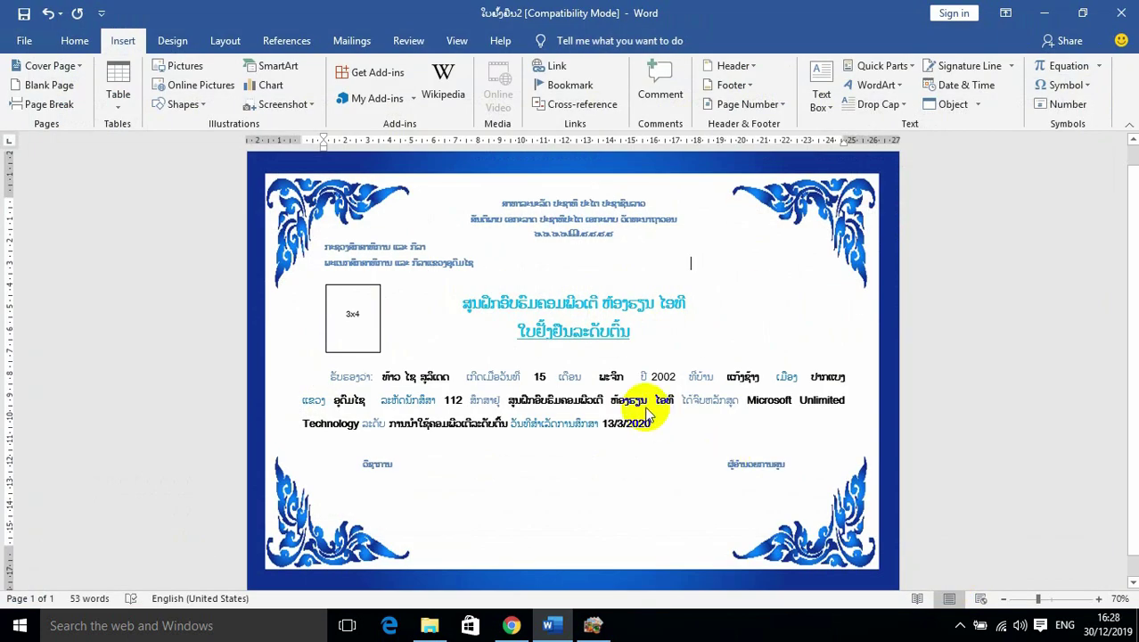
Set the MOE emblem's text wrapping to Behind Text and shift it slightly to center it on the certificate
scroll(682, 416, up, 3)
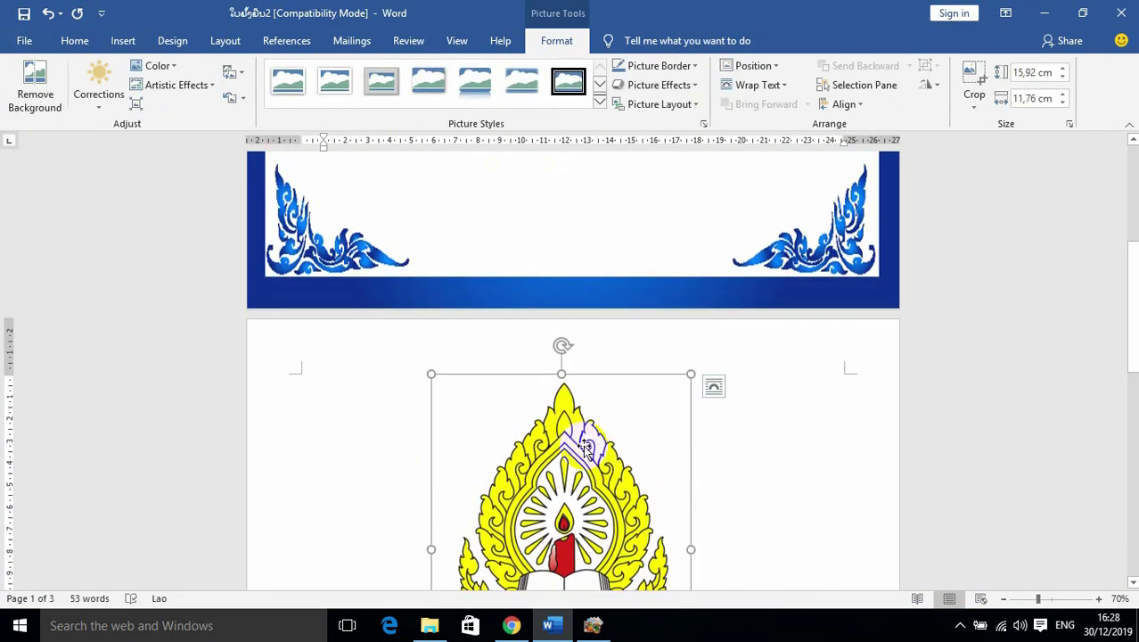
scroll(611, 383, down, 2)
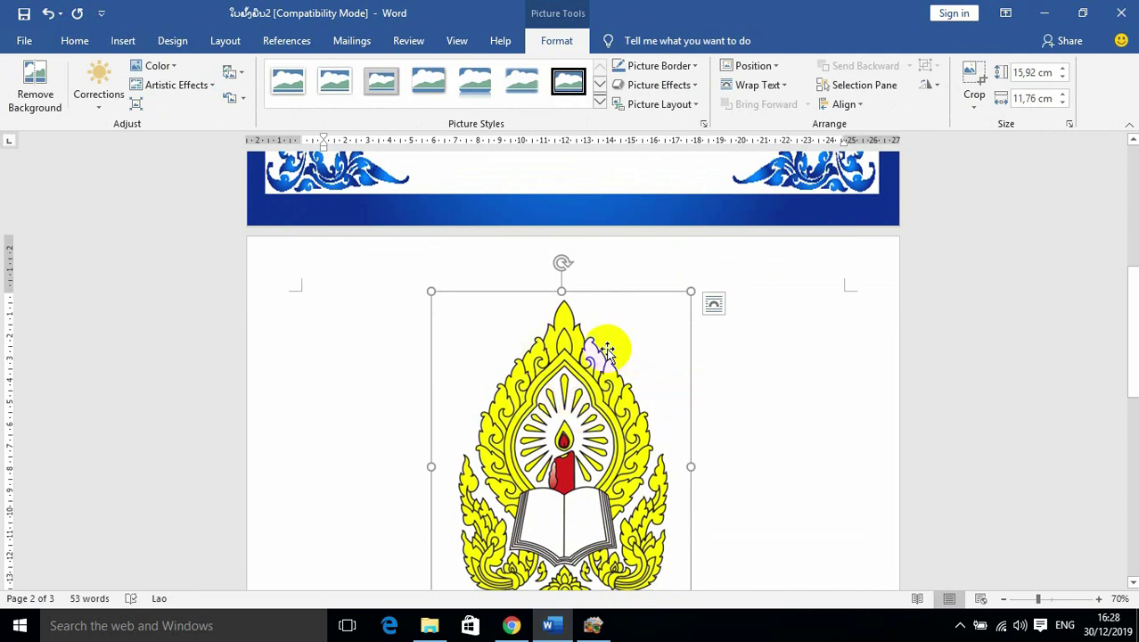
click(768, 93)
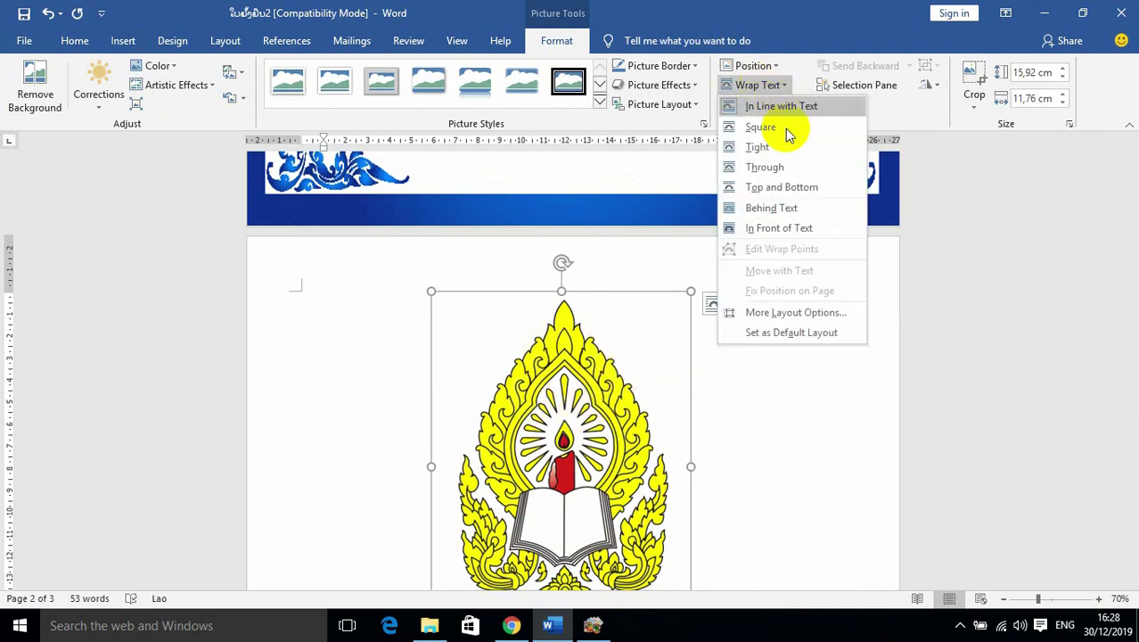
click(764, 214)
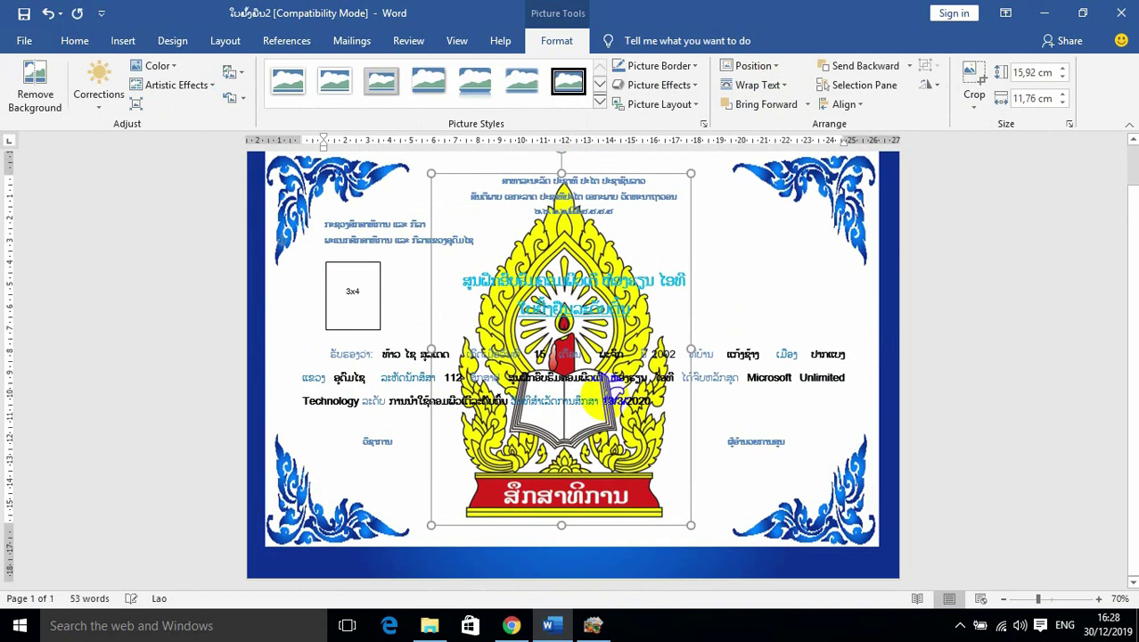
scroll(723, 344, up, 1)
click(574, 272)
drag(570, 273, 580, 268)
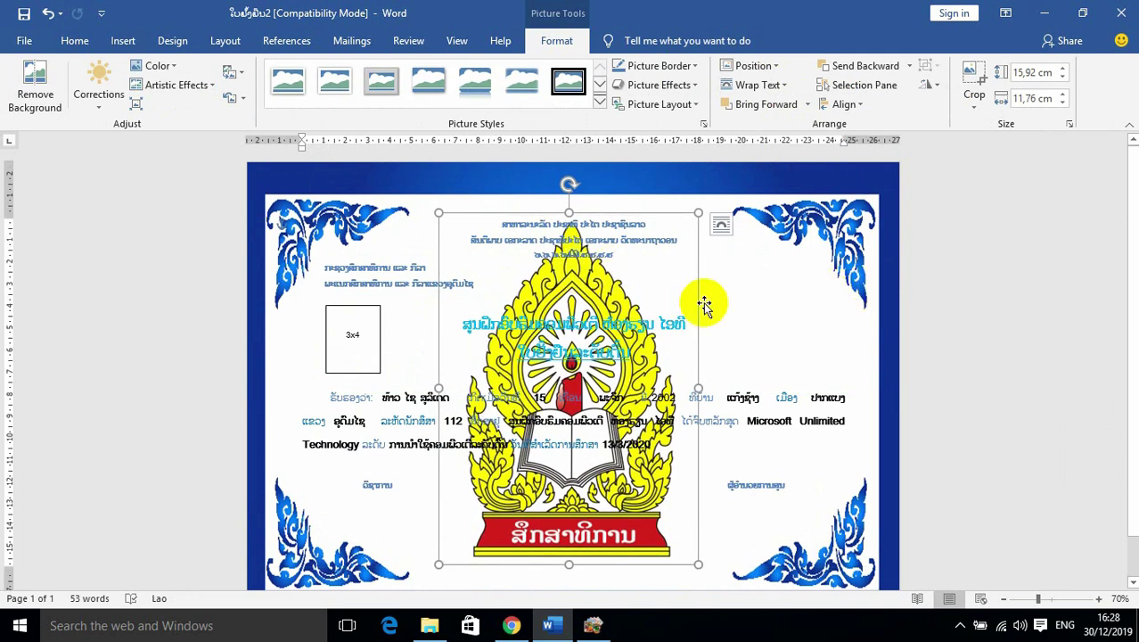
Select the MOE emblem, check its faded look on the sample PDF in Adobe Reader, and recolor it in Word with Washout
click(737, 338)
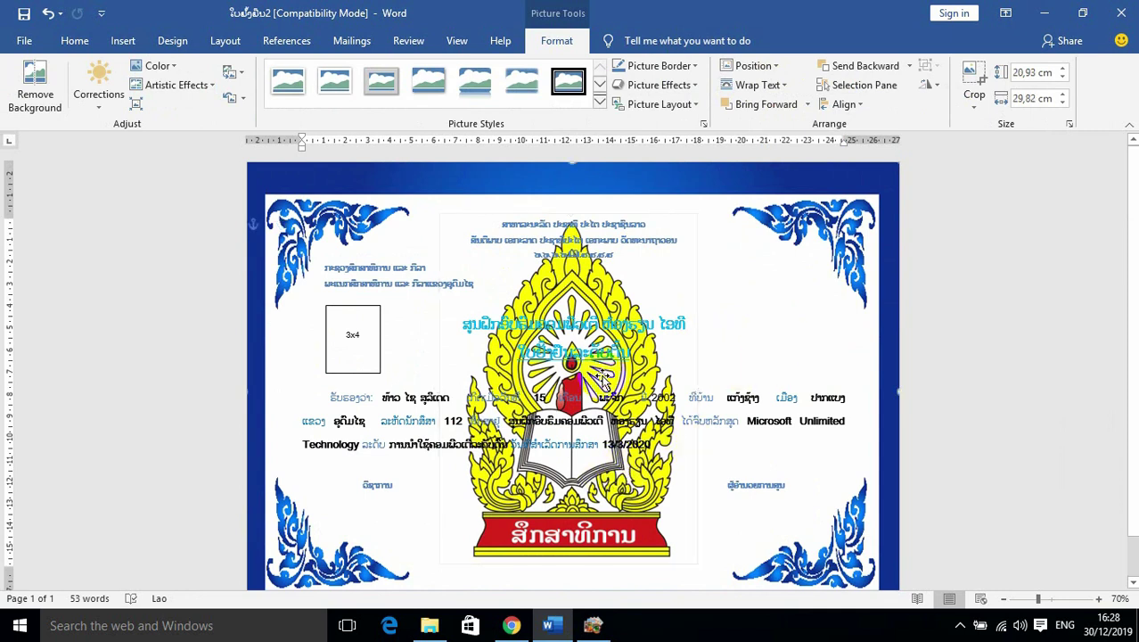
click(580, 521)
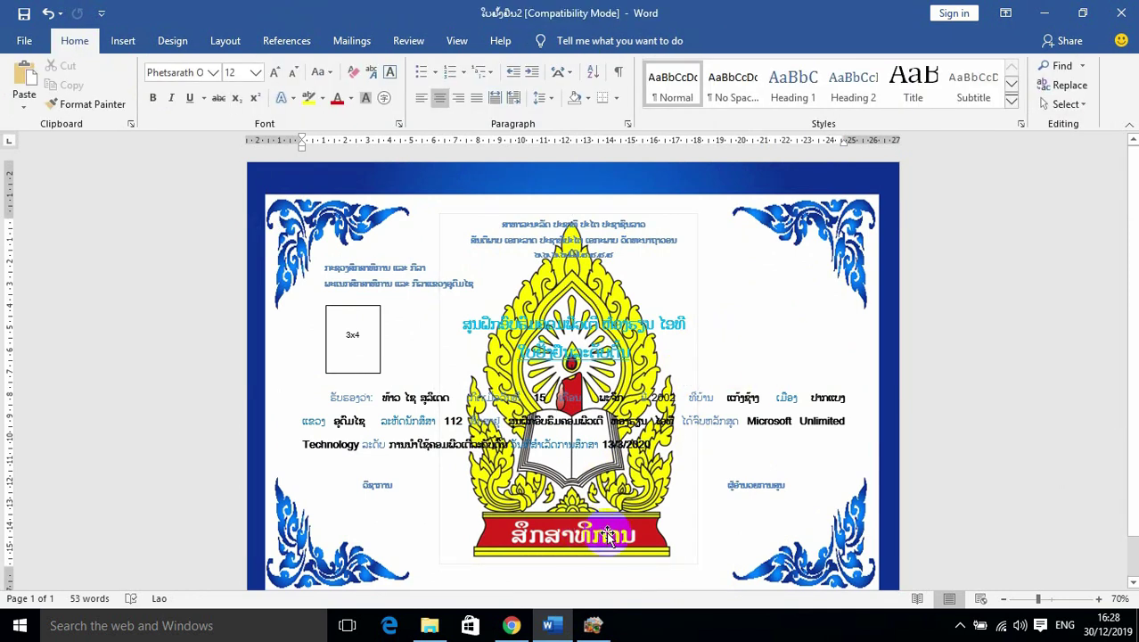
click(607, 532)
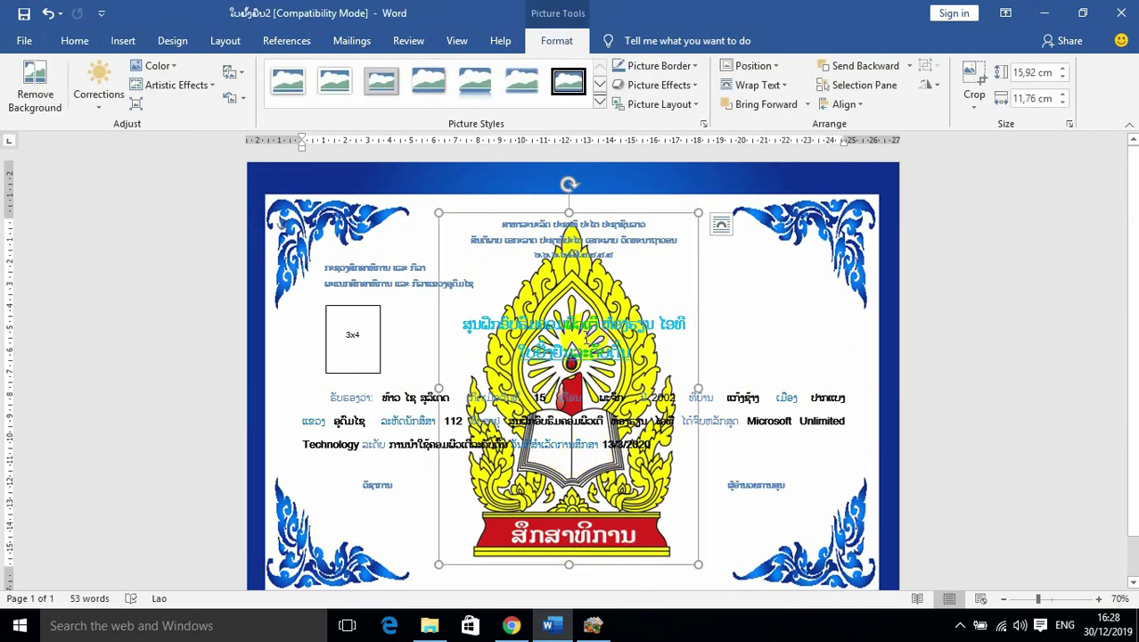
click(593, 625)
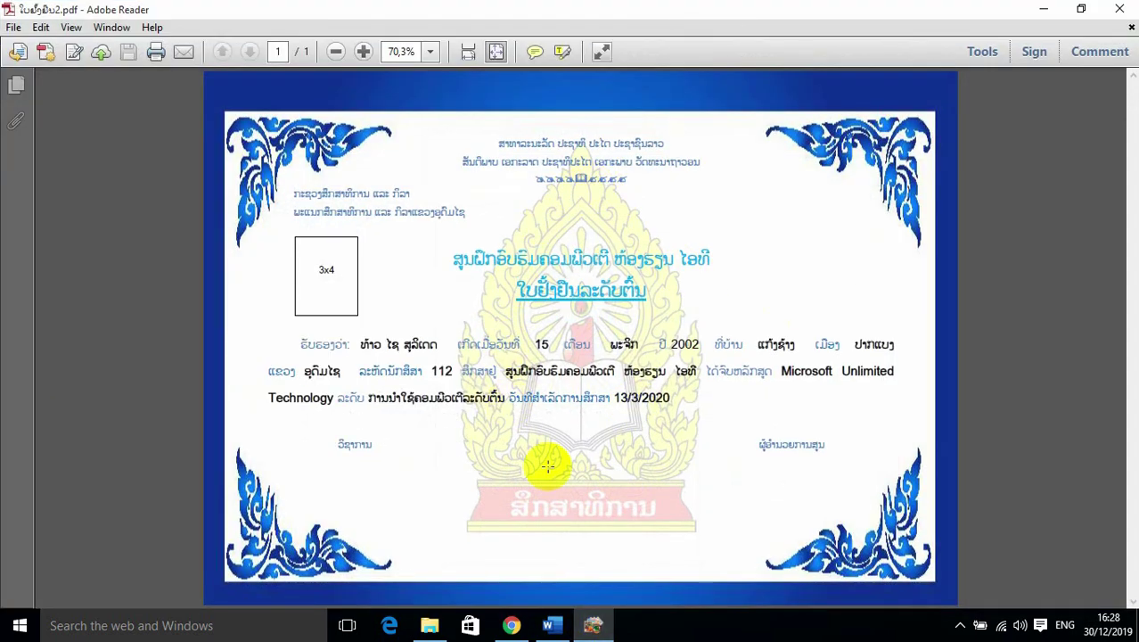
click(593, 625)
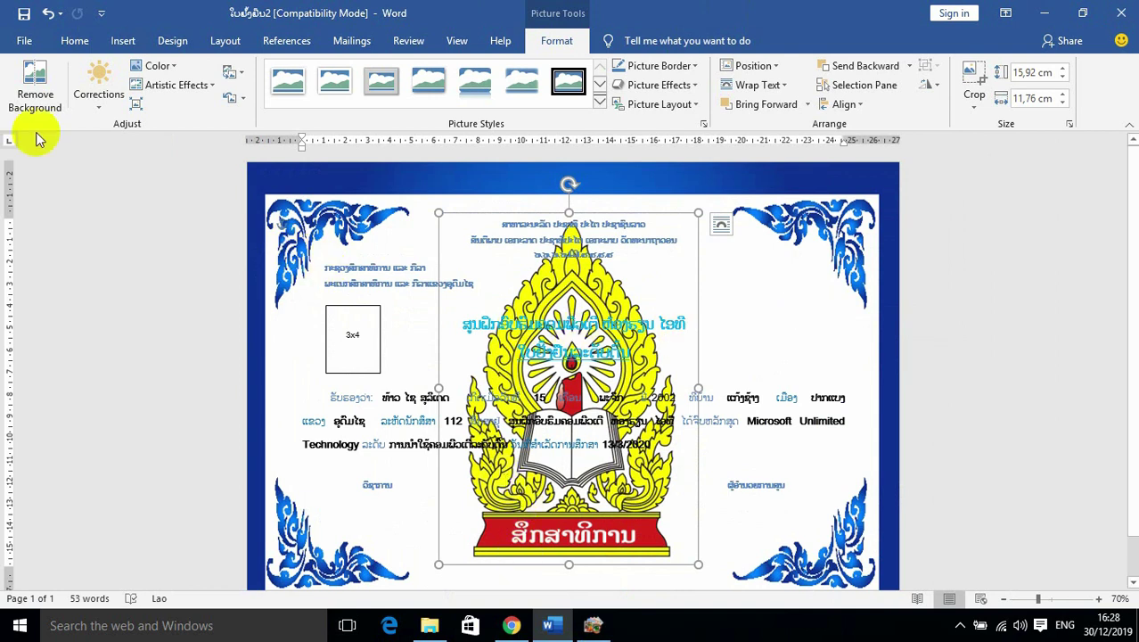
click(174, 68)
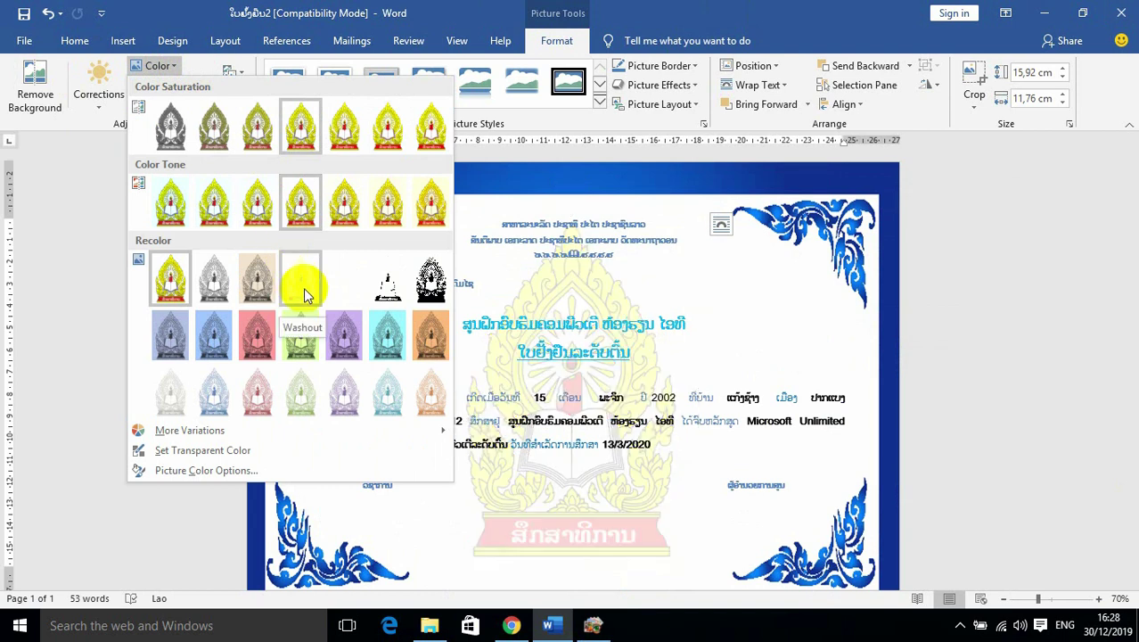
click(300, 279)
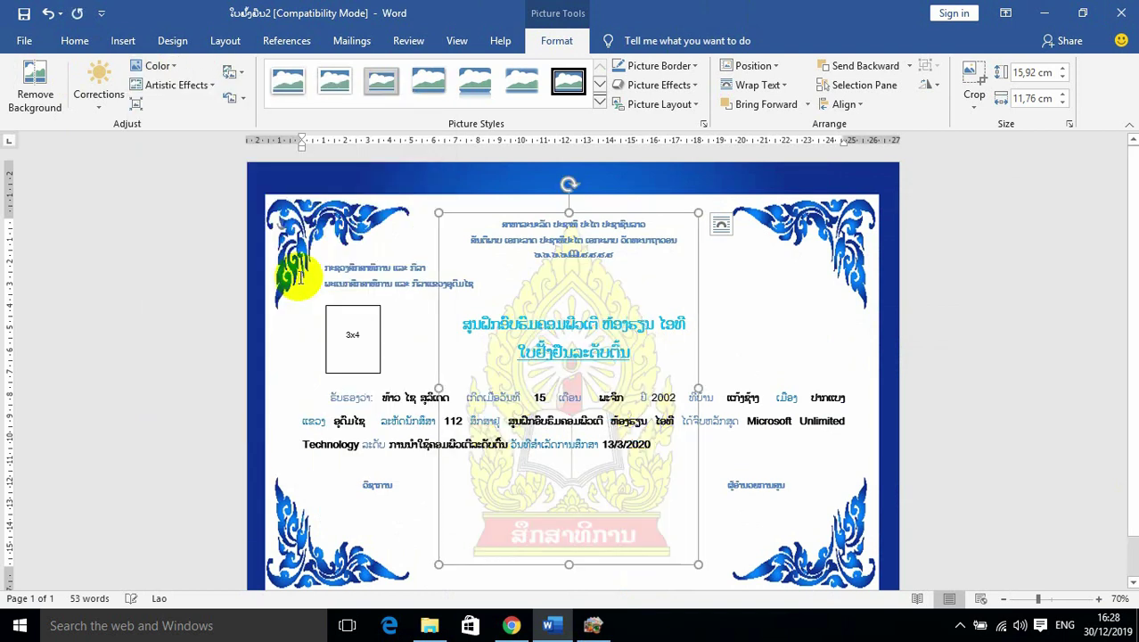
Save the finished certificate to the Desktop as a PDF named 111111
click(796, 339)
scroll(788, 392, down, 2)
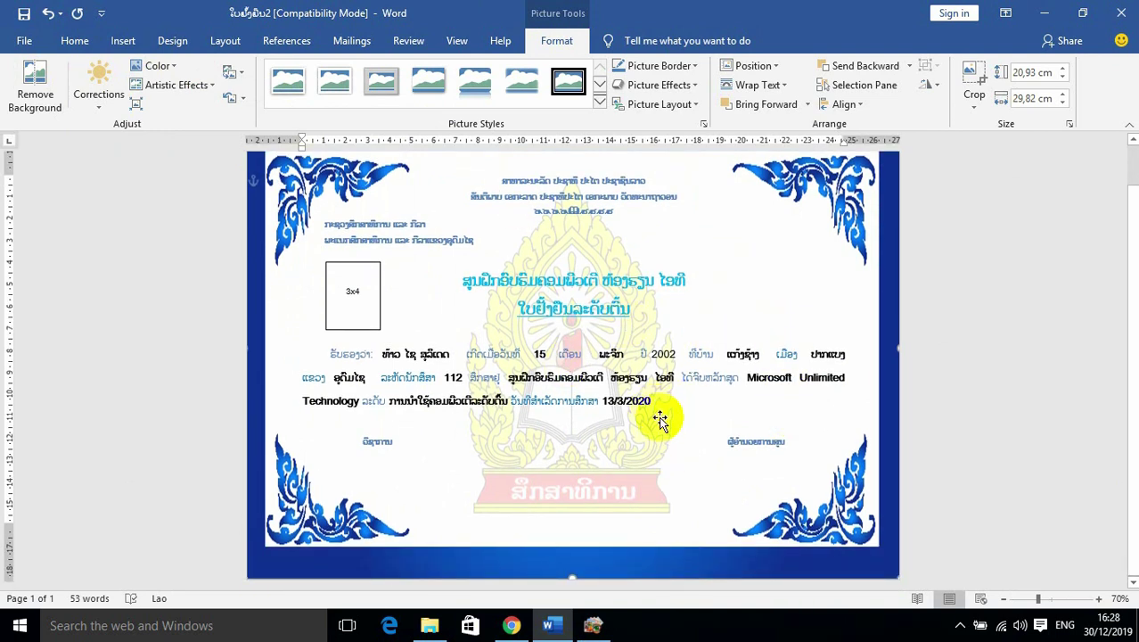
scroll(660, 423, up, 1)
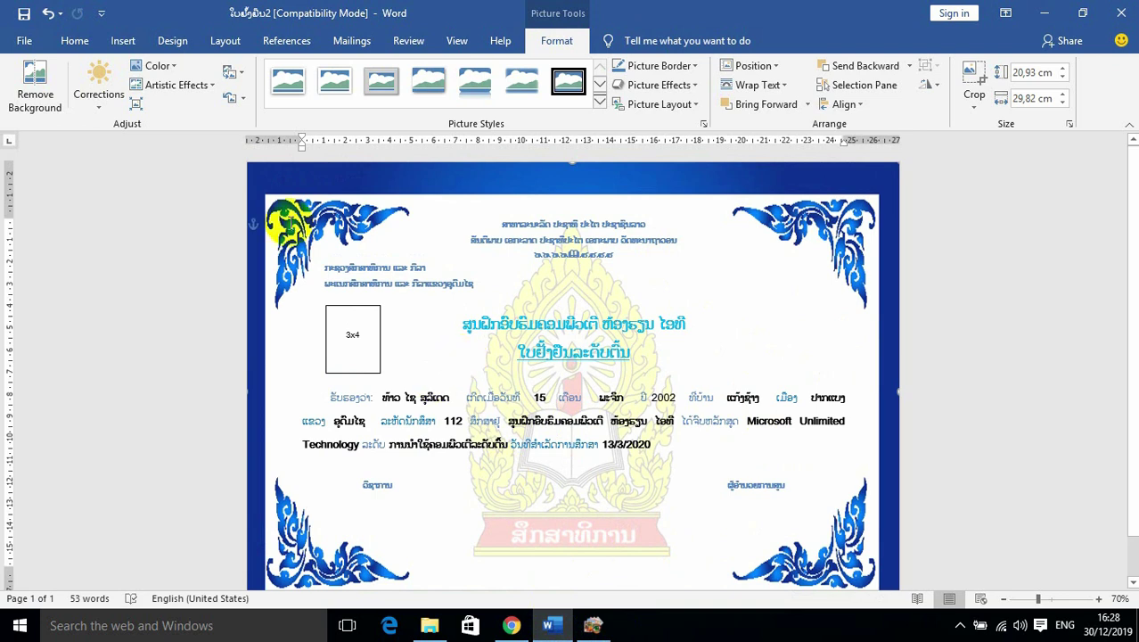
click(30, 41)
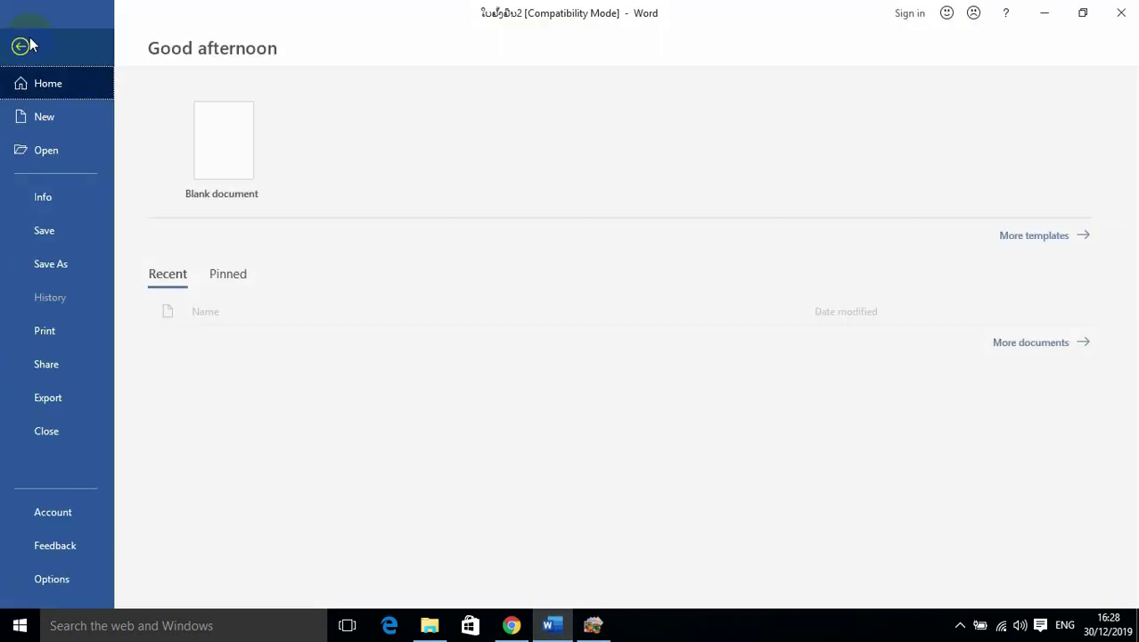
click(73, 265)
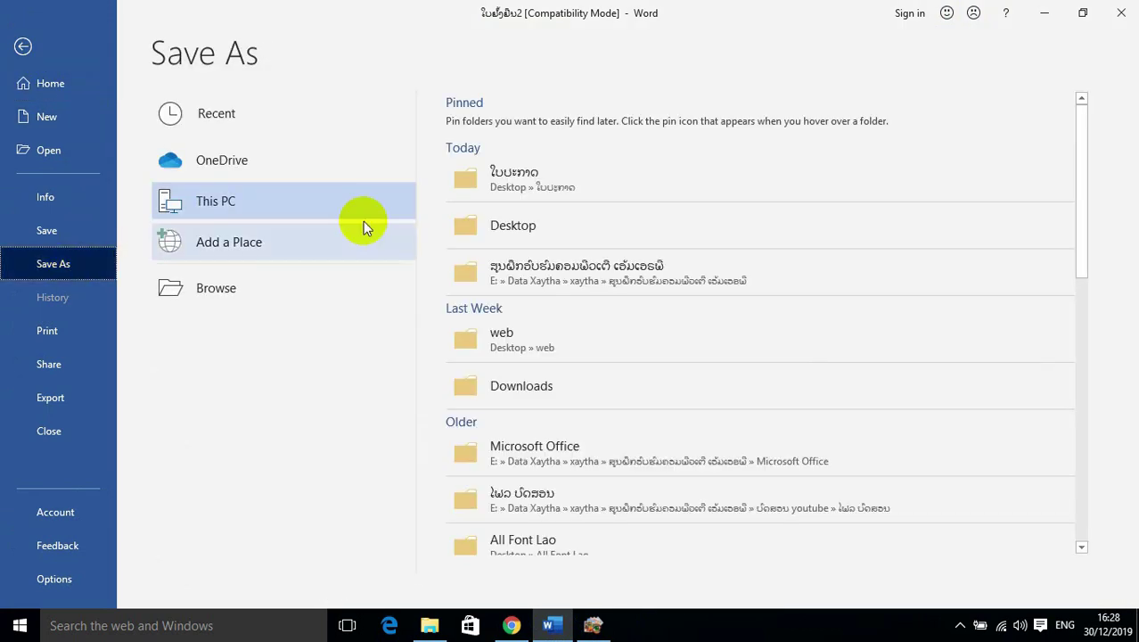
click(520, 230)
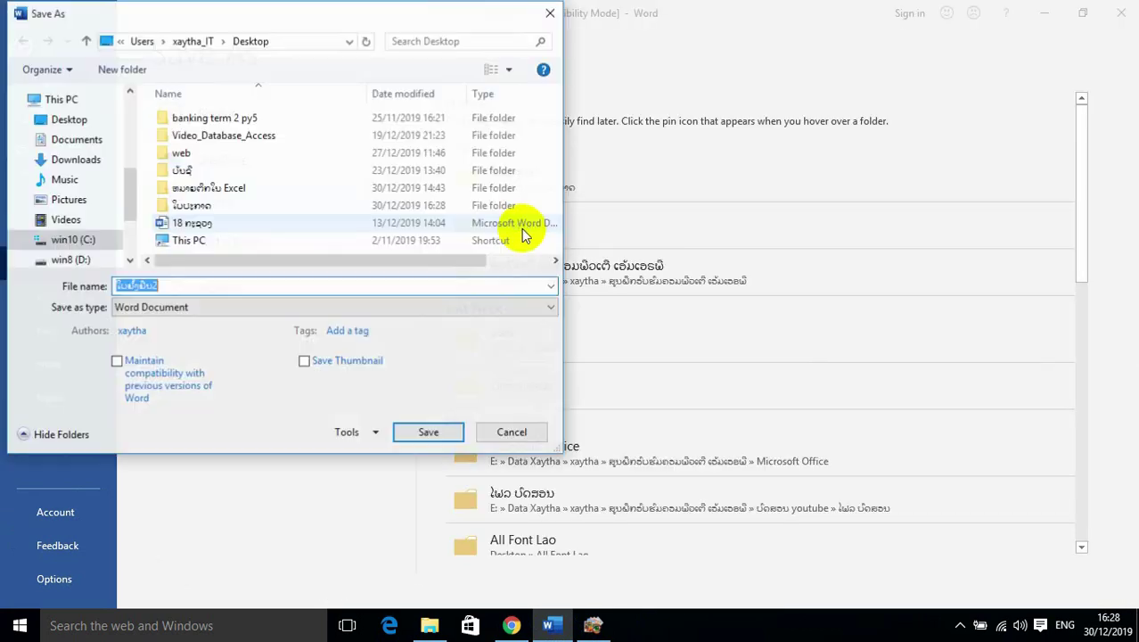
click(63, 271)
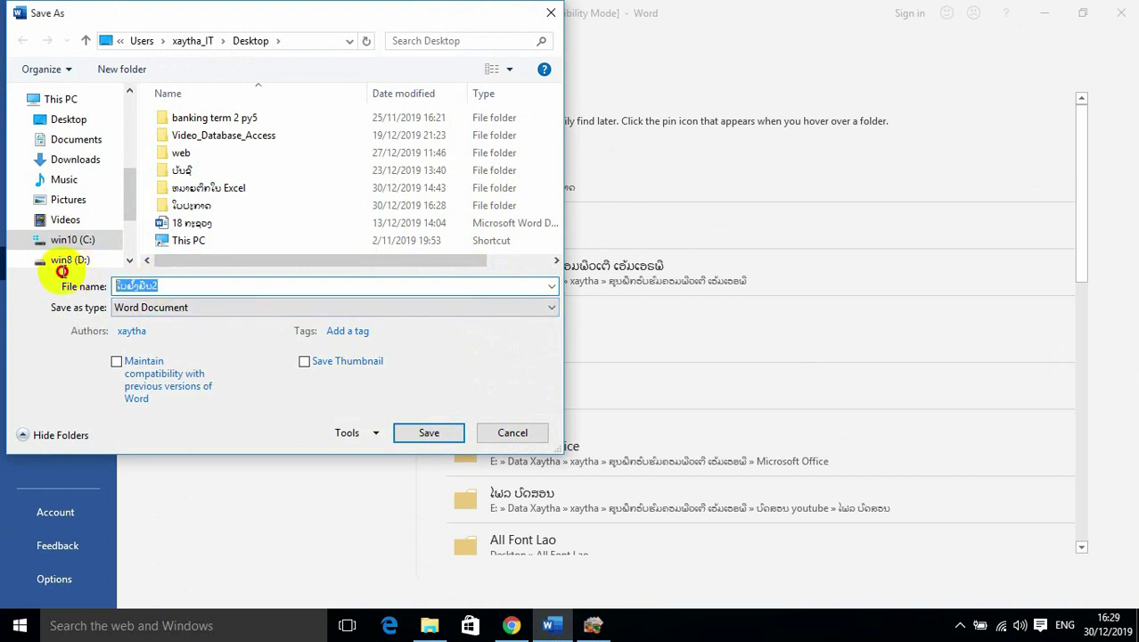
text(111111)
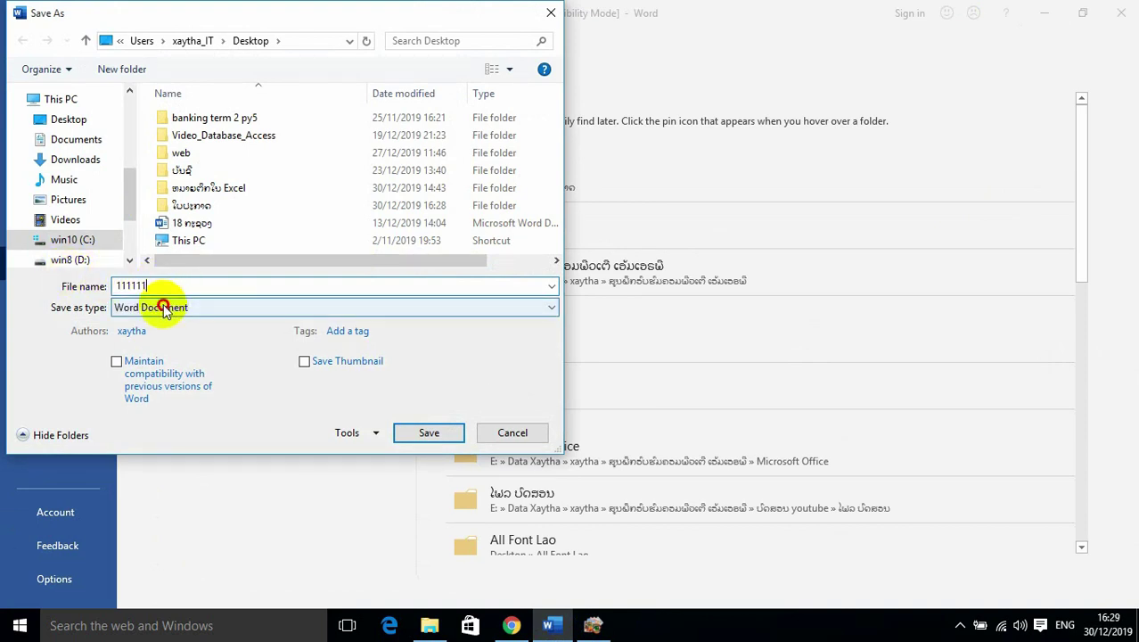
click(219, 306)
click(134, 399)
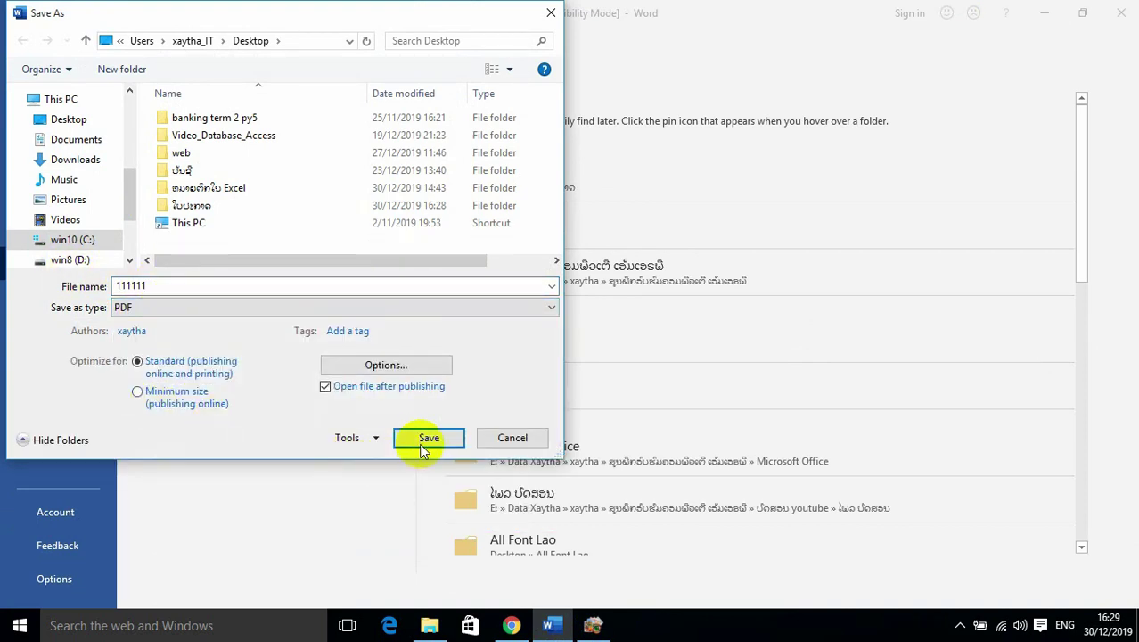
click(427, 438)
Examine the exported 111111.pdf in Adobe Reader, checking the certificate text, blue frame and washed-out emblem
click(542, 362)
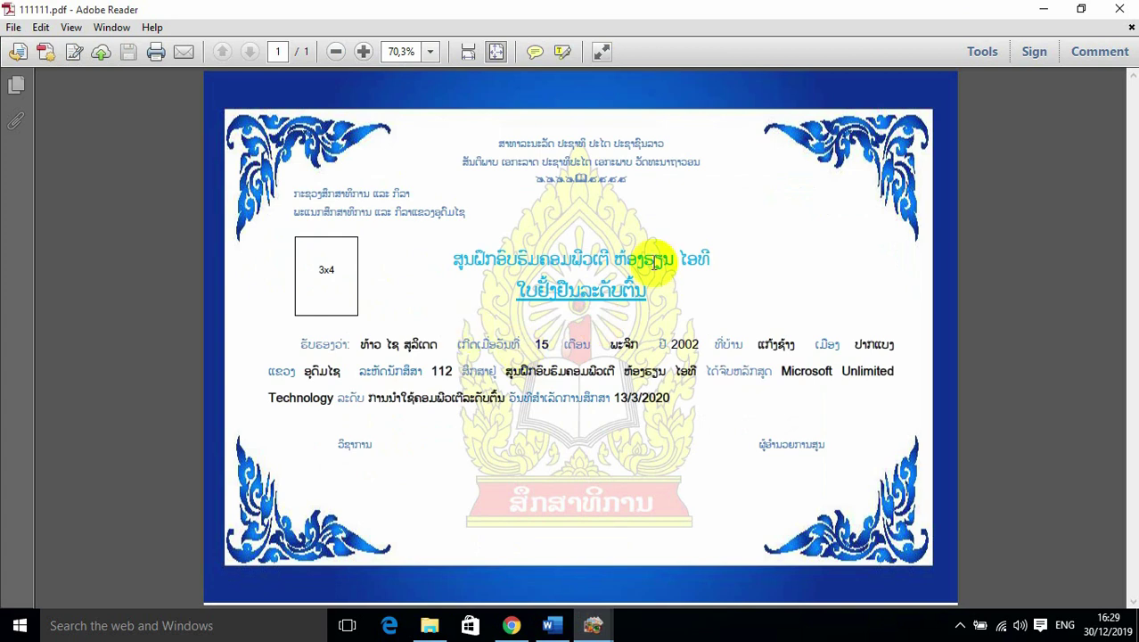
drag(511, 150, 822, 420)
click(832, 174)
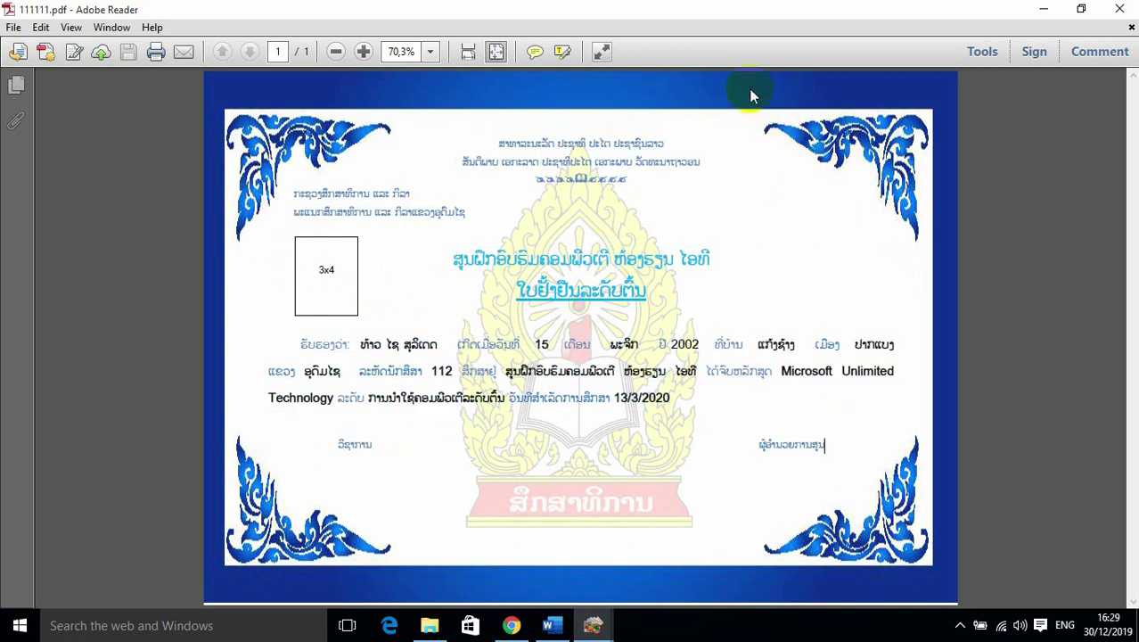
drag(552, 207, 727, 491)
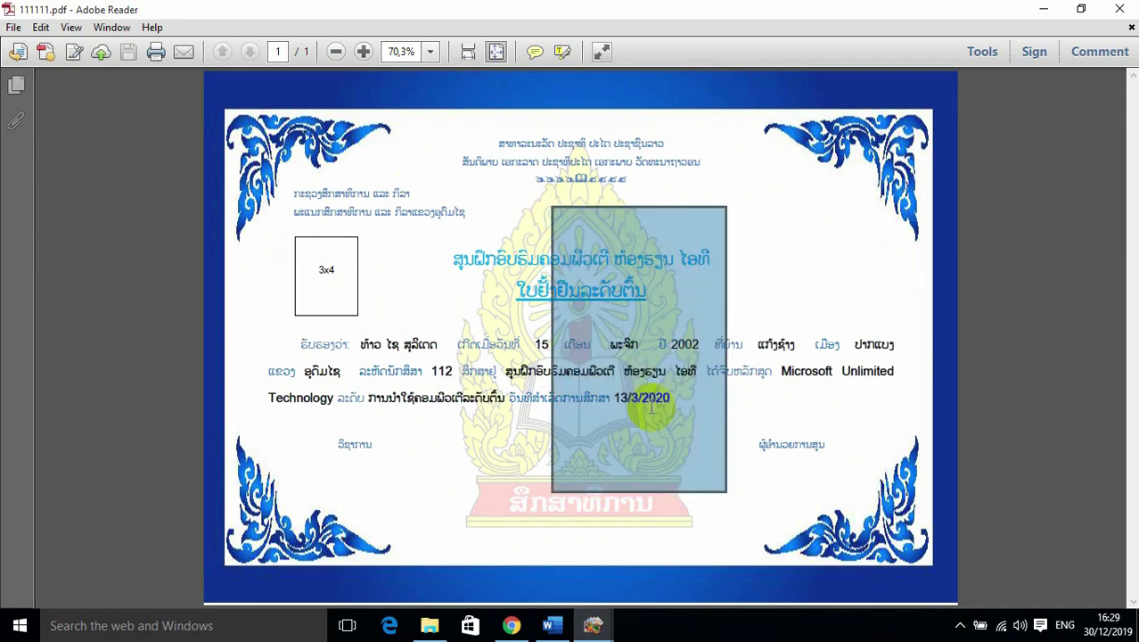
drag(424, 129, 727, 537)
click(798, 256)
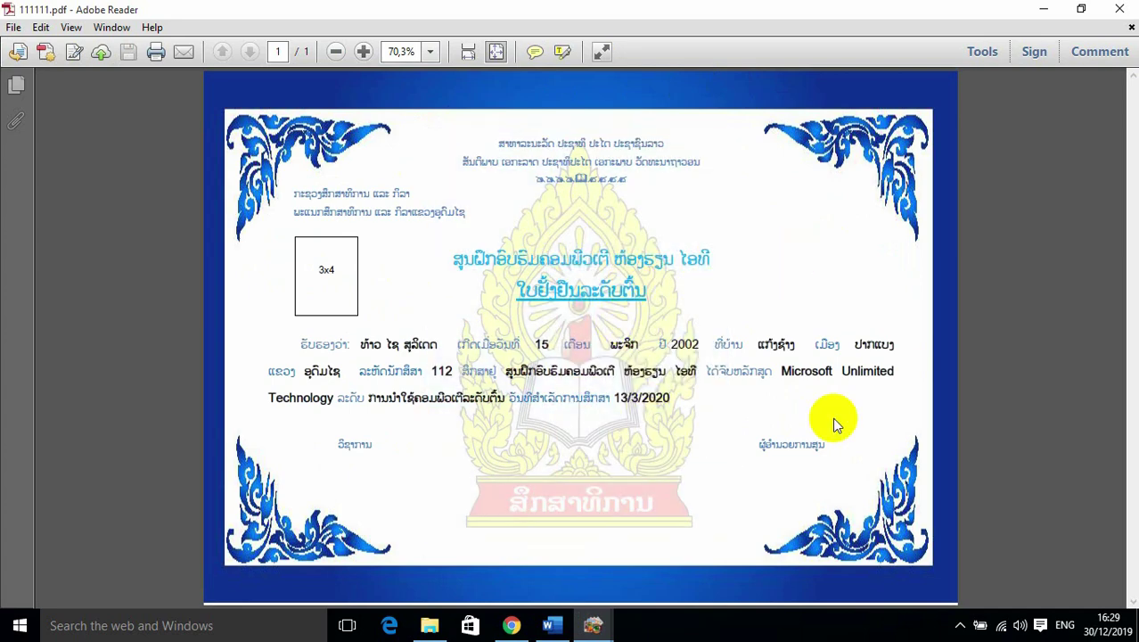
Close the exported PDF and the Word document, and in Chrome select the web address of the logos.rar download page on MEGA
click(1122, 9)
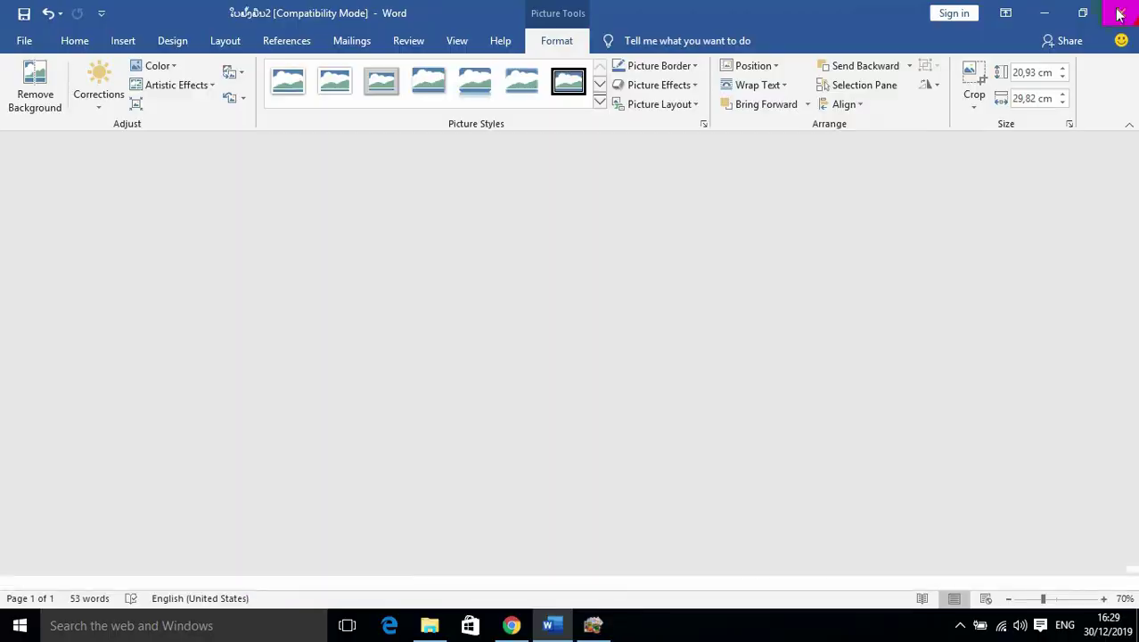
click(1119, 11)
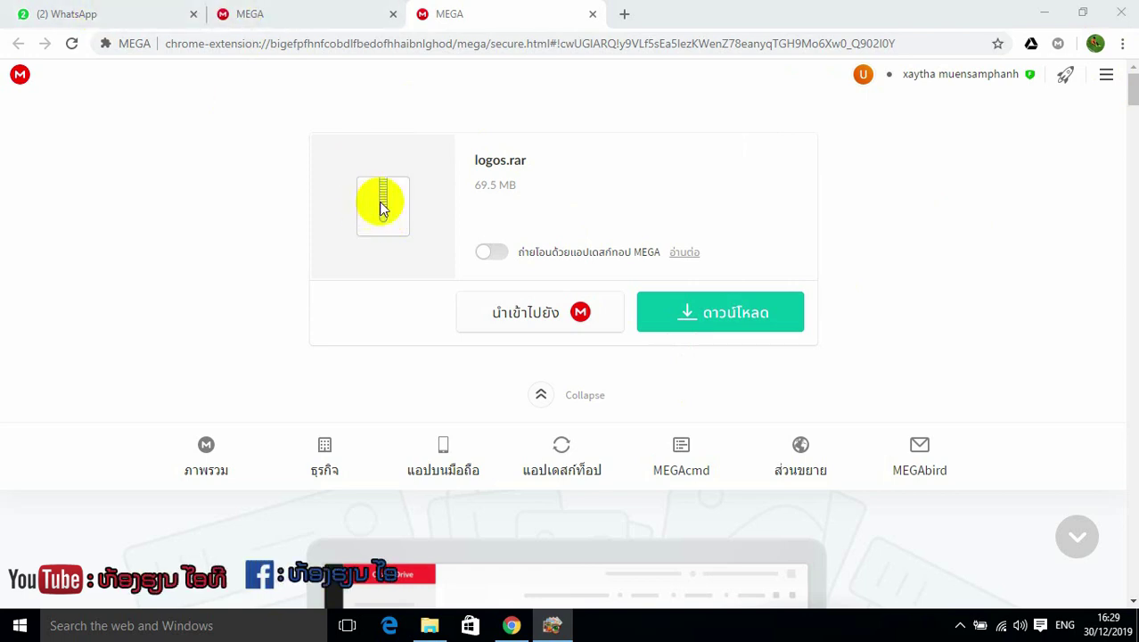
key(ctrl+l)
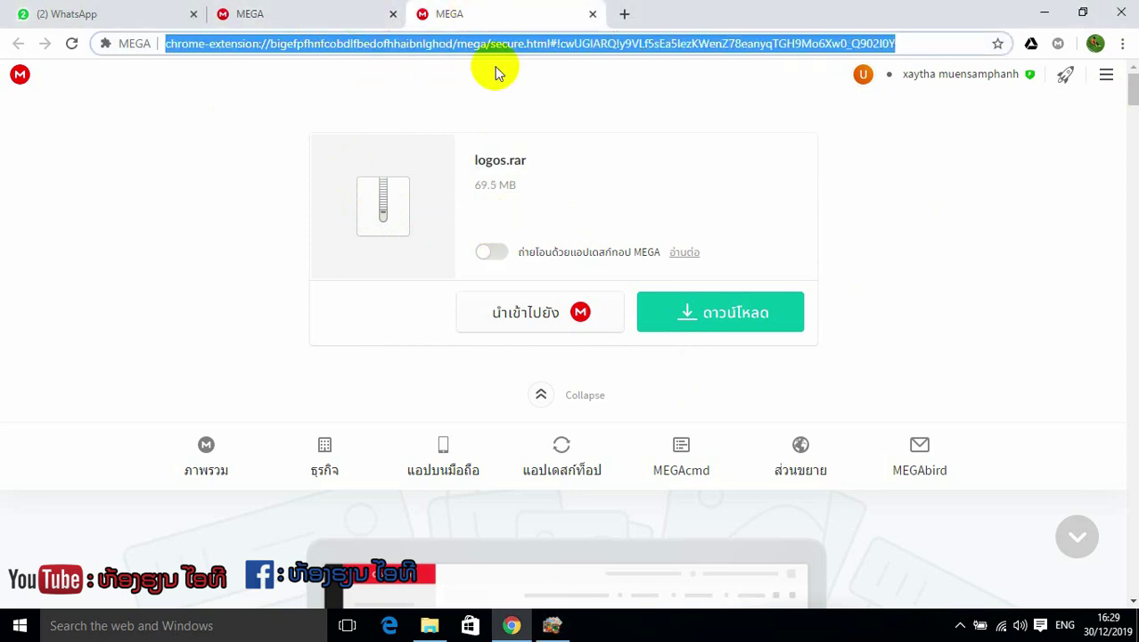
click(961, 627)
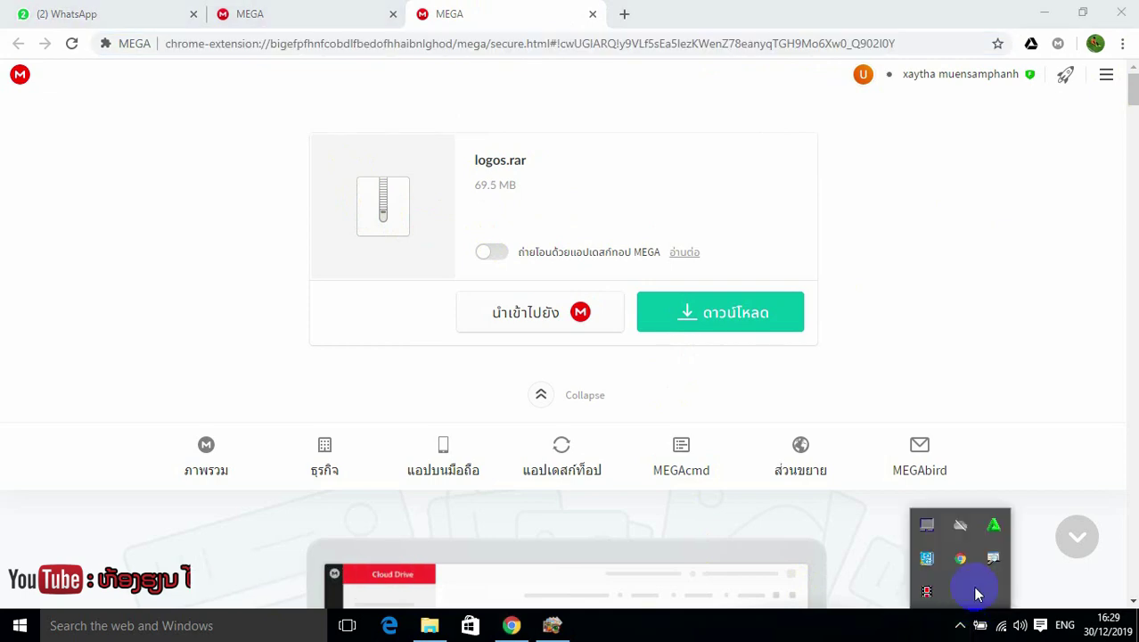